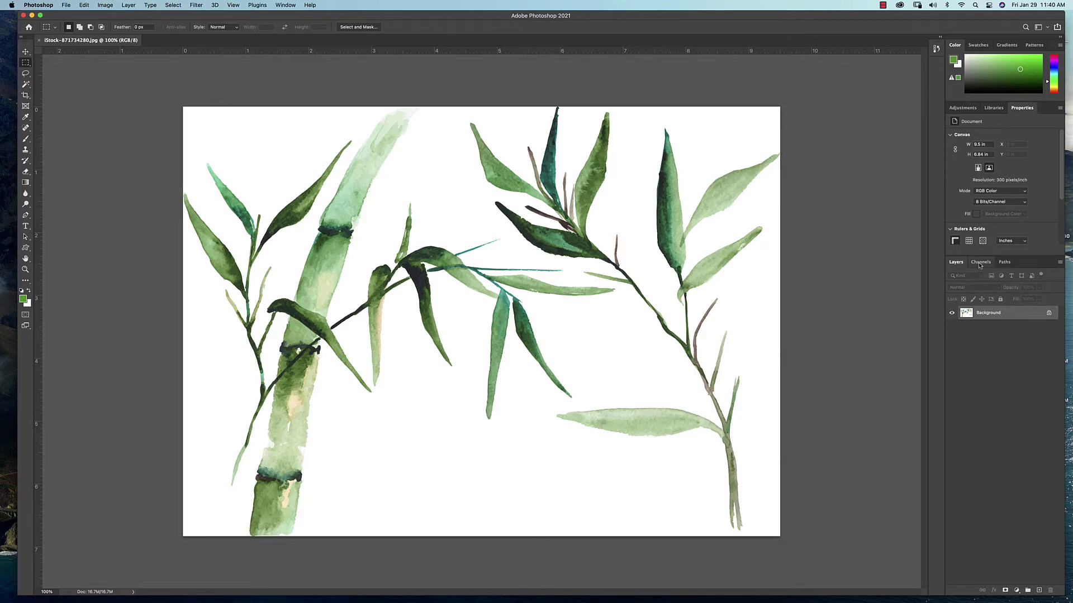
Show the Channels panel and compare the Red, Green and Blue channels, ending on Red
{"action": "left_click", "coordinate": [979, 266]}
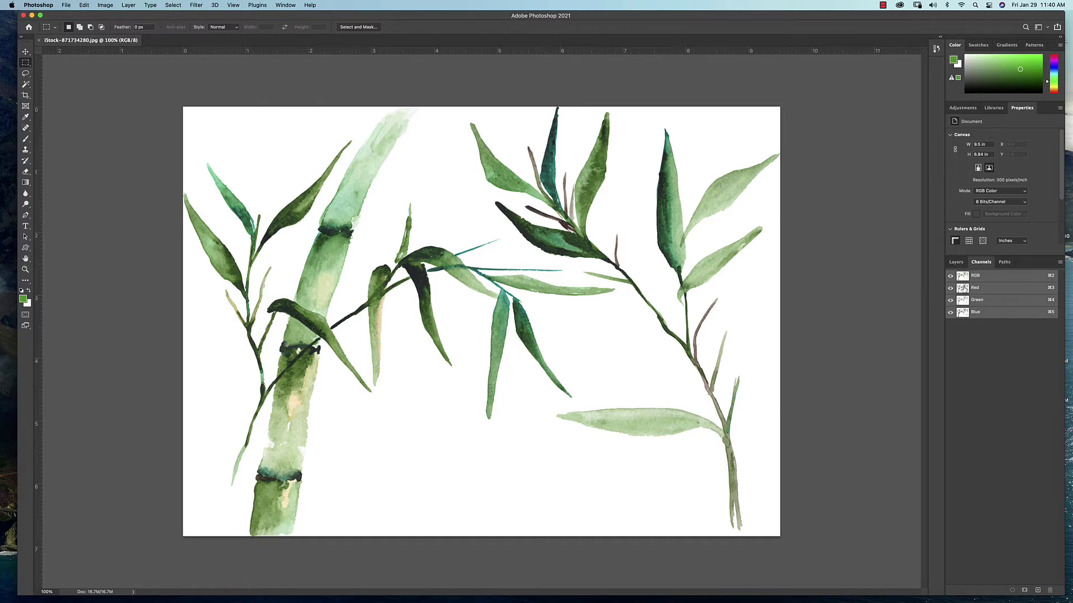
{"action": "left_click", "coordinate": [964, 289]}
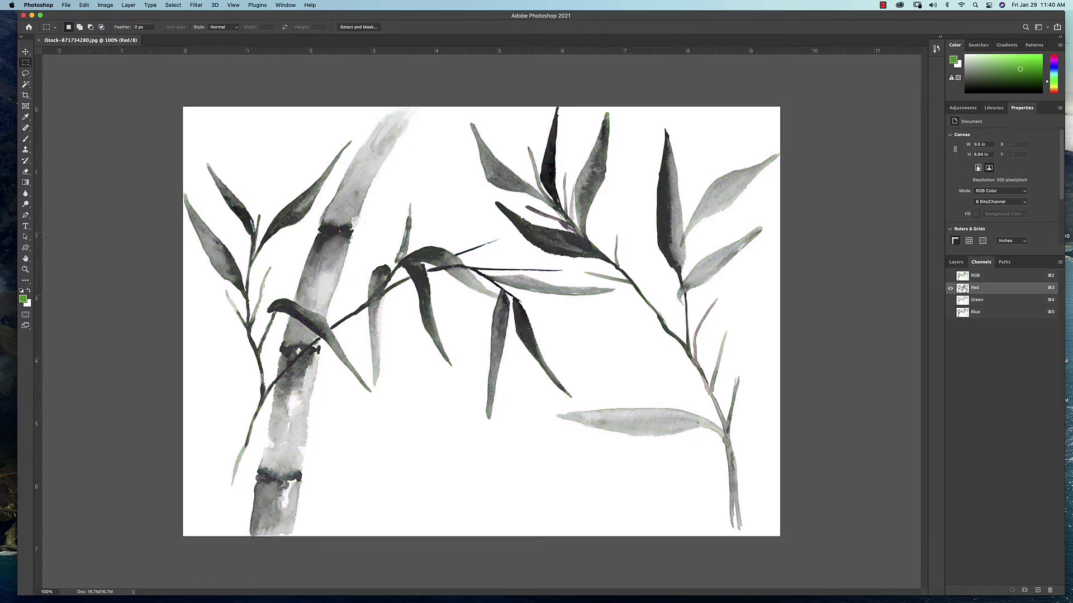
{"action": "left_click", "coordinate": [963, 301]}
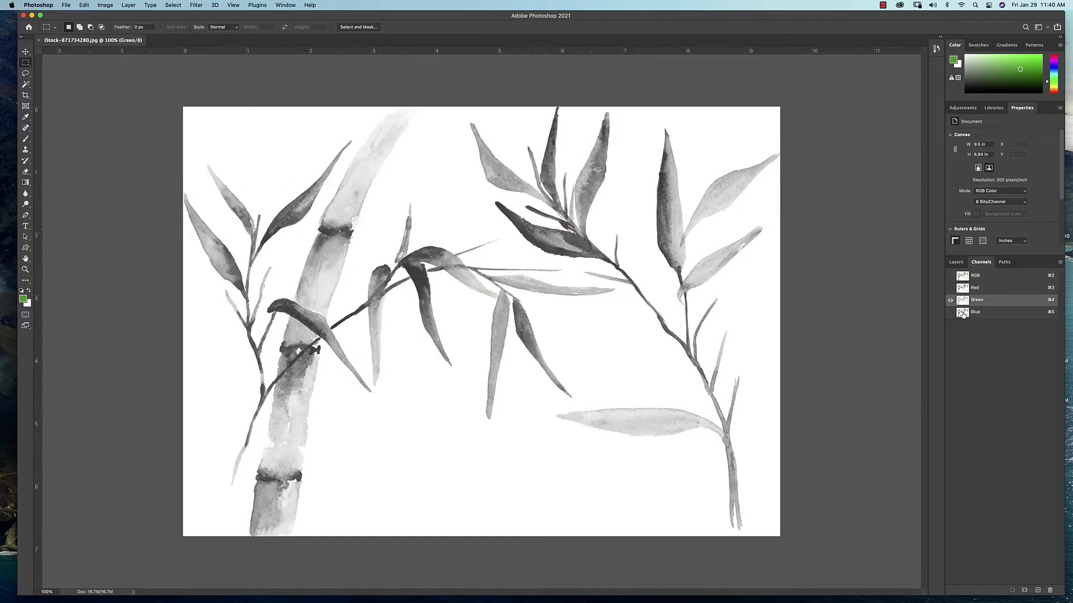
{"action": "left_click", "coordinate": [963, 313]}
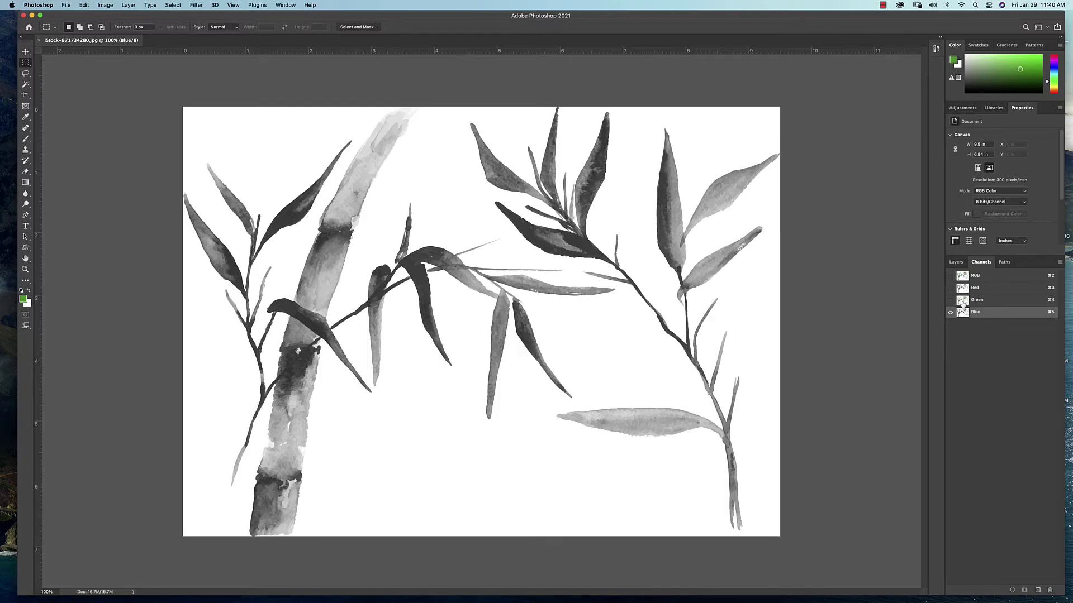
{"action": "left_click", "coordinate": [961, 301]}
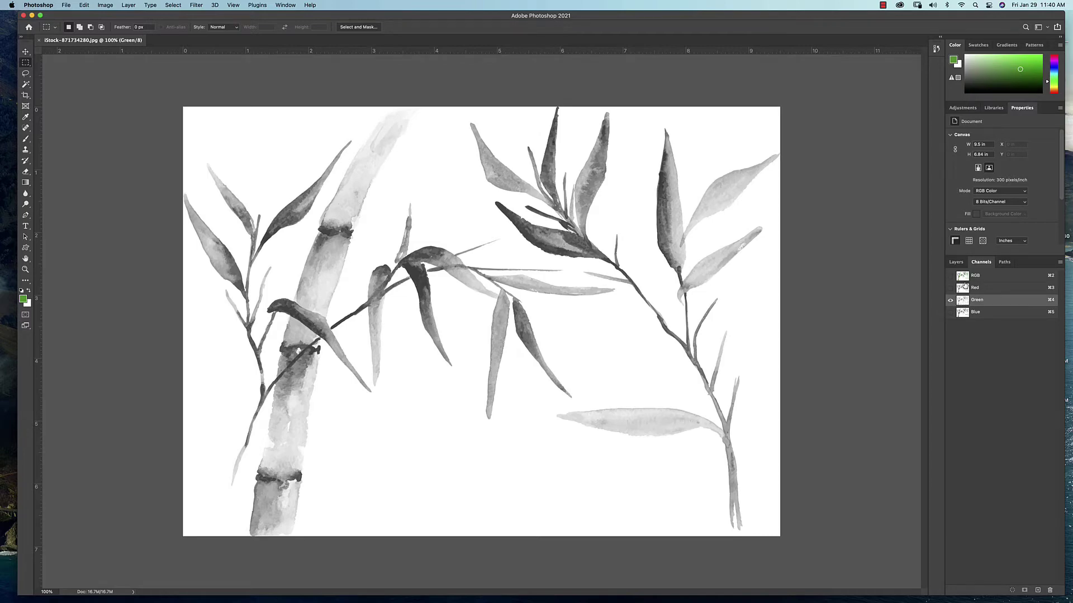
{"action": "left_click", "coordinate": [964, 288]}
{"action": "left_click", "coordinate": [963, 314]}
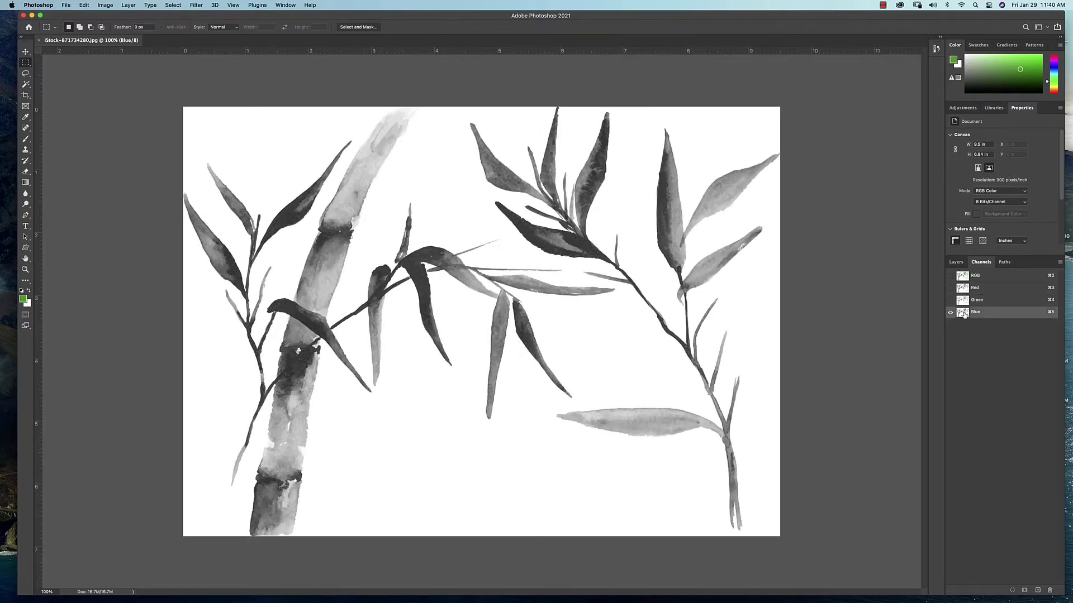
{"action": "left_click", "coordinate": [962, 290]}
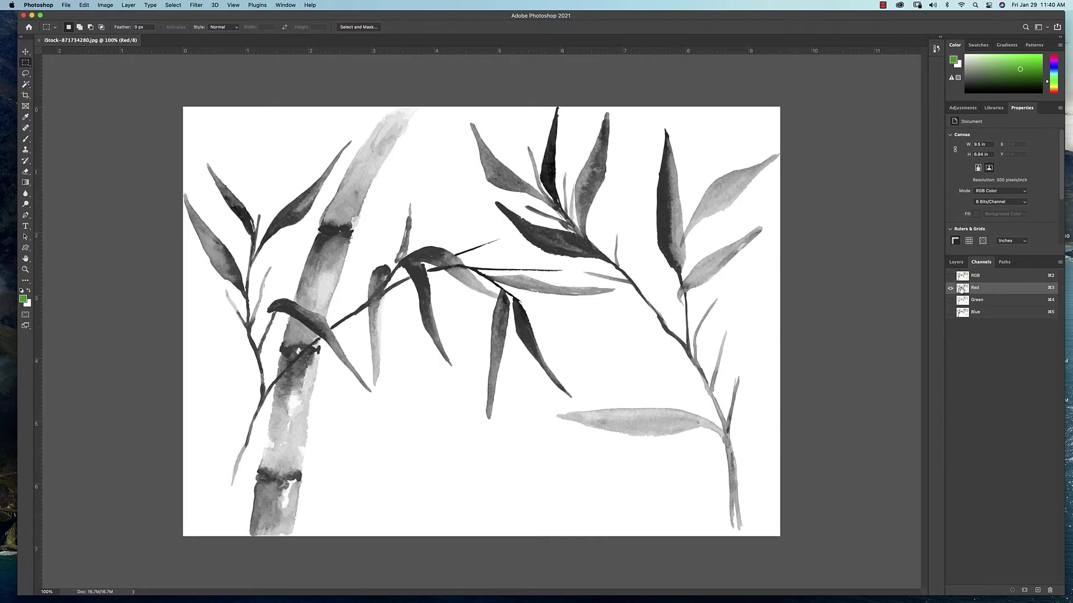
Duplicate the Red channel and rename the copy 'Color 1'
{"action": "left_click_drag", "start_coordinate": [963, 289], "coordinate": [1037, 592]}
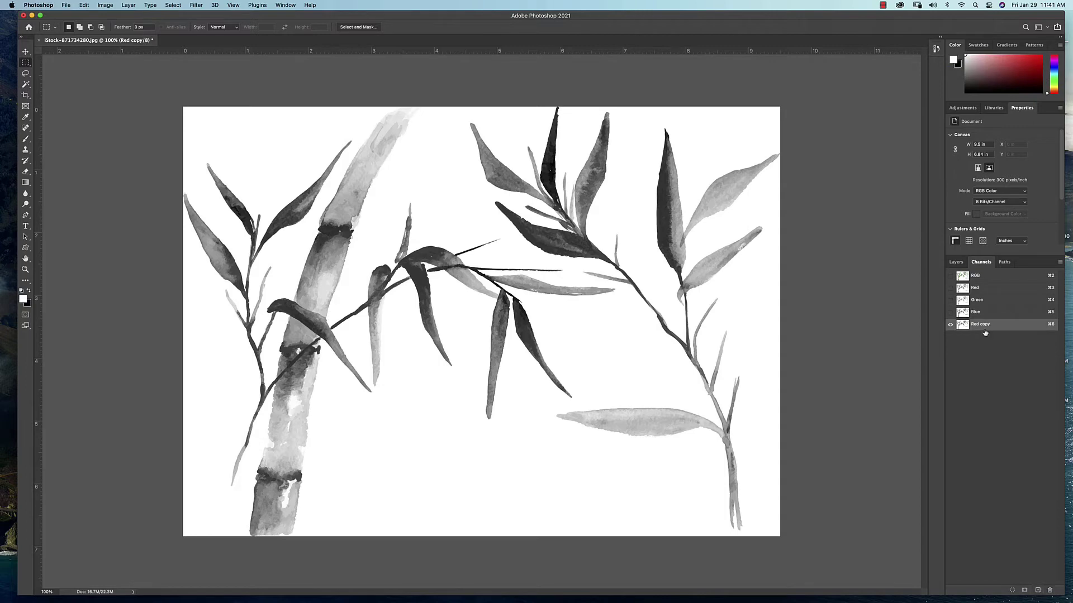
{"action": "double_click", "coordinate": [982, 325]}
{"action": "type", "text": "Color 1"}
{"action": "key", "text": "Return"}
Invert the Color 1 channel with Image > Adjustments > Invert
{"action": "left_click", "coordinate": [109, 5]}
{"action": "mouse_move", "coordinate": [110, 29]}
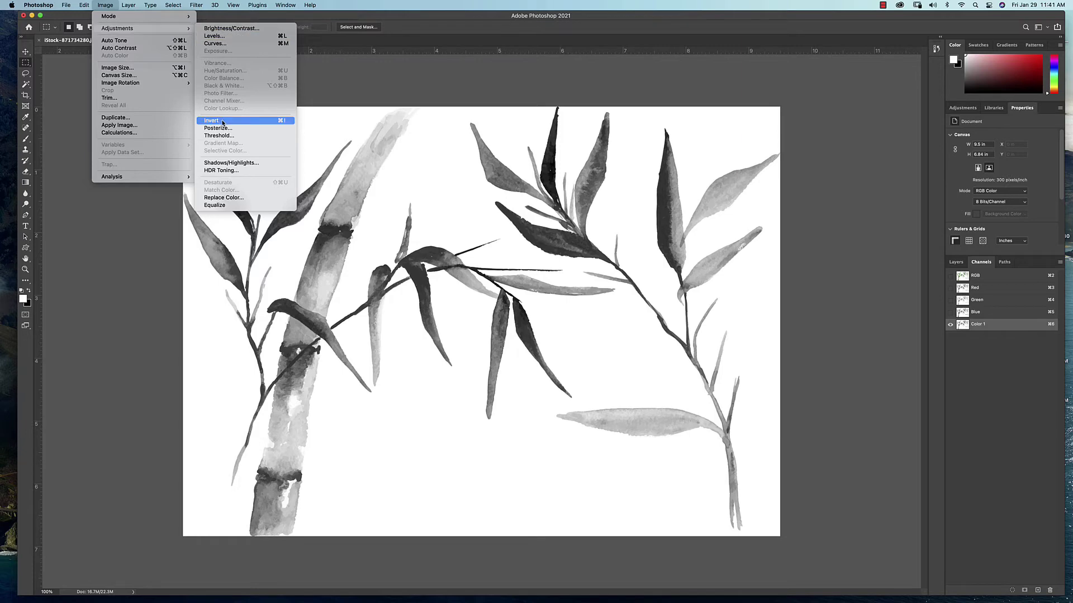
{"action": "left_click", "coordinate": [222, 121]}
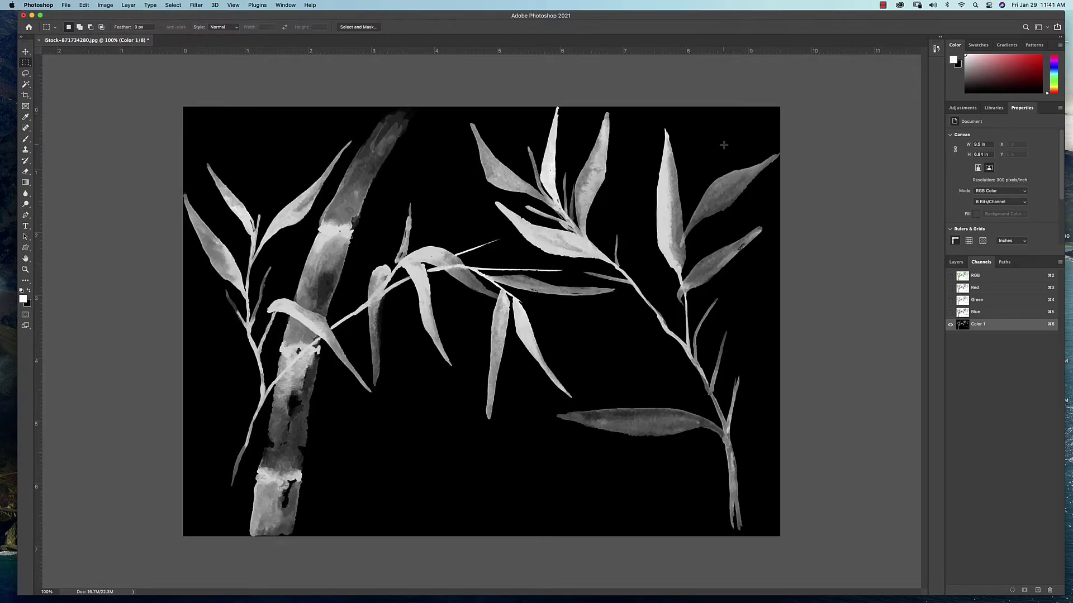
Duplicate the Blue channel and invert the copy to white bamboo on black
{"action": "left_click", "coordinate": [963, 314]}
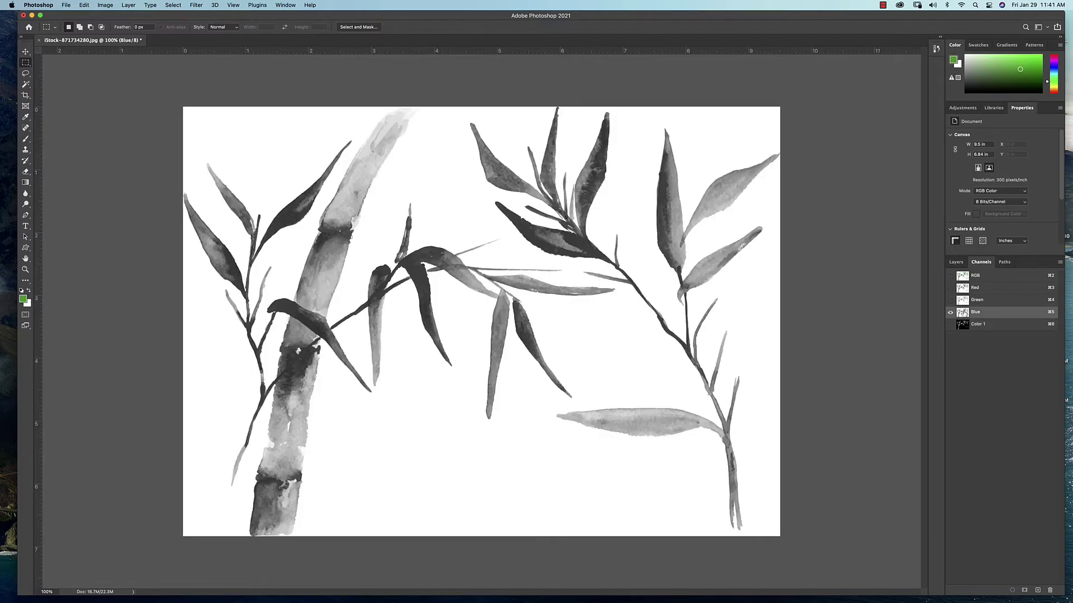
{"action": "left_click_drag", "start_coordinate": [963, 313], "coordinate": [1041, 590]}
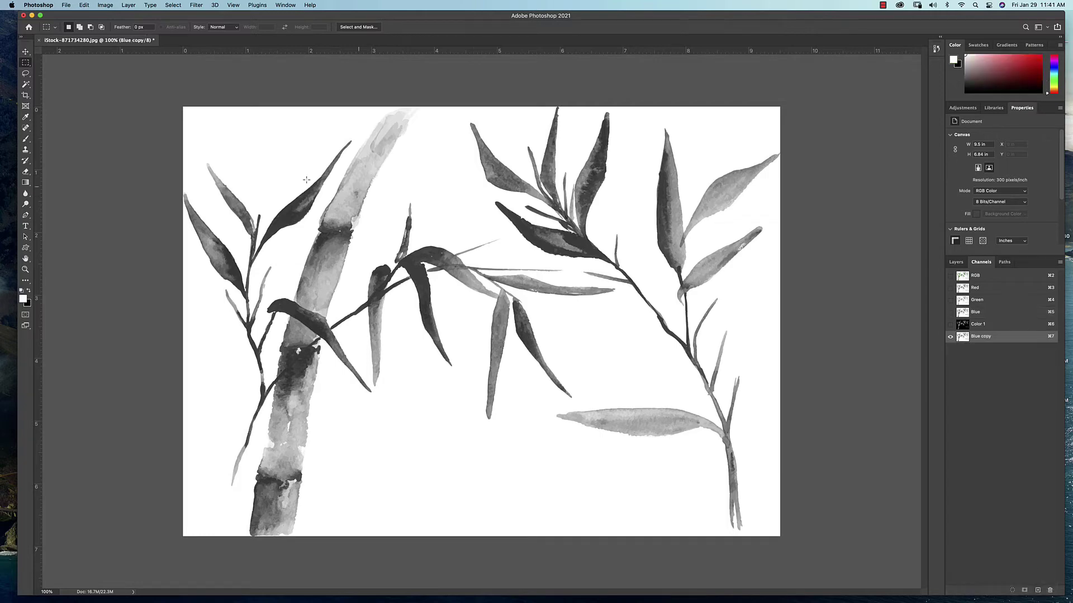
{"action": "left_click", "coordinate": [105, 5]}
{"action": "mouse_move", "coordinate": [162, 28]}
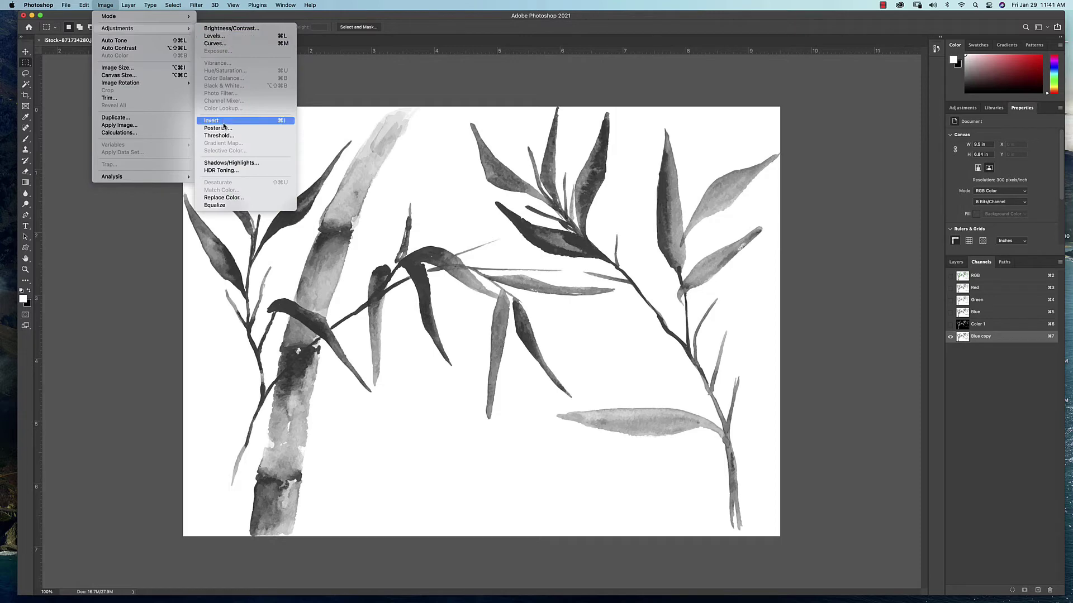
{"action": "left_click", "coordinate": [223, 123]}
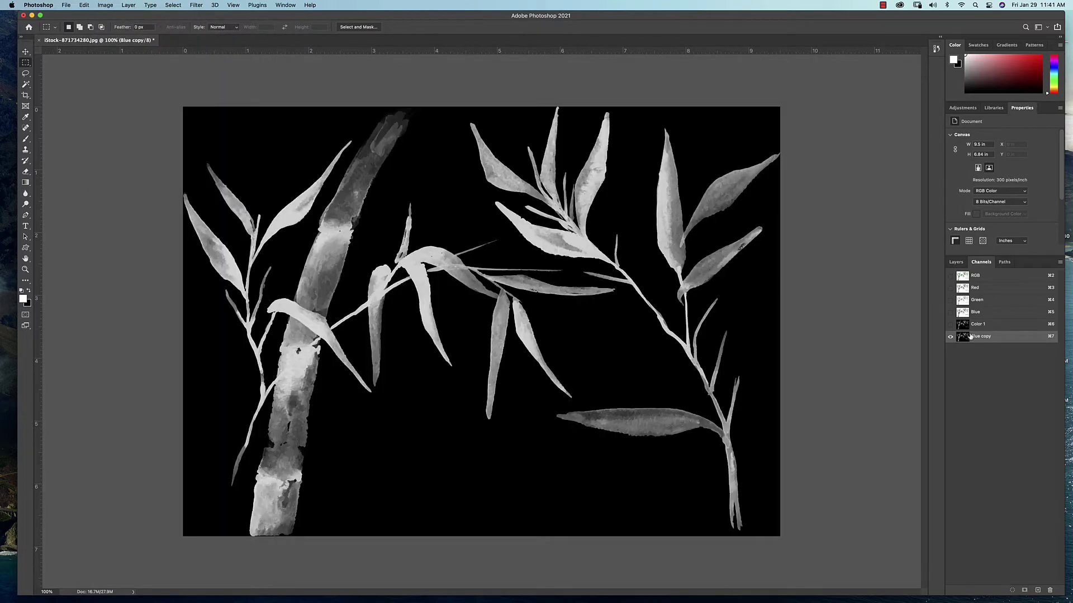
Rename the inverted Blue copy channel 'Color 2'
{"action": "double_click", "coordinate": [981, 337]}
{"action": "type", "text": "Color 2"}
{"action": "key", "text": "Return"}
Return to the RGB composite, add an empty Layer 1, and hide the Background layer
{"action": "left_click", "coordinate": [955, 263]}
{"action": "left_click", "coordinate": [977, 264]}
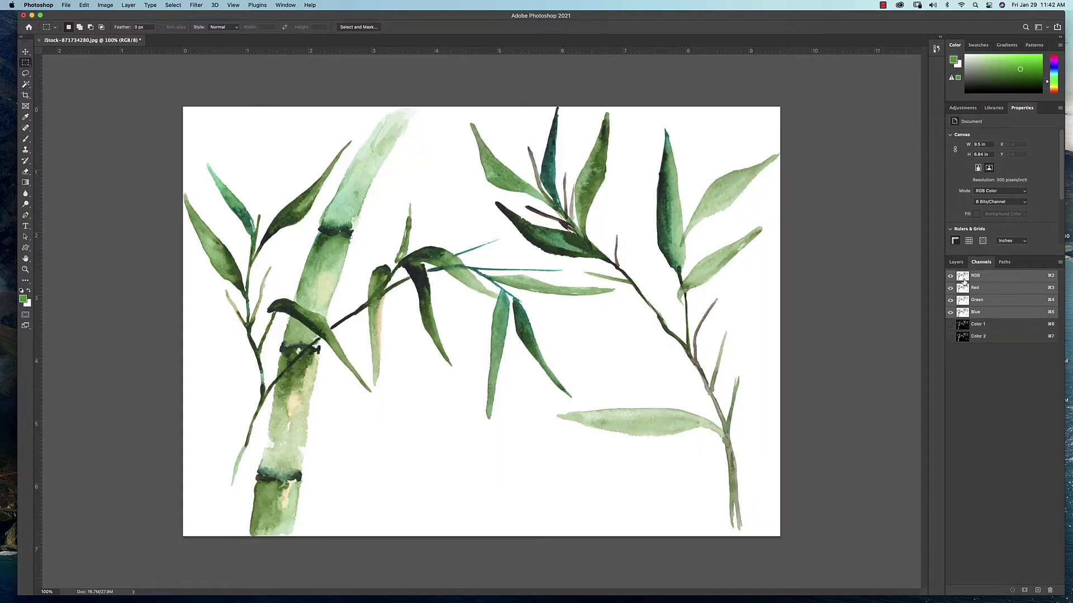
{"action": "left_click", "coordinate": [963, 278]}
{"action": "left_click", "coordinate": [956, 264]}
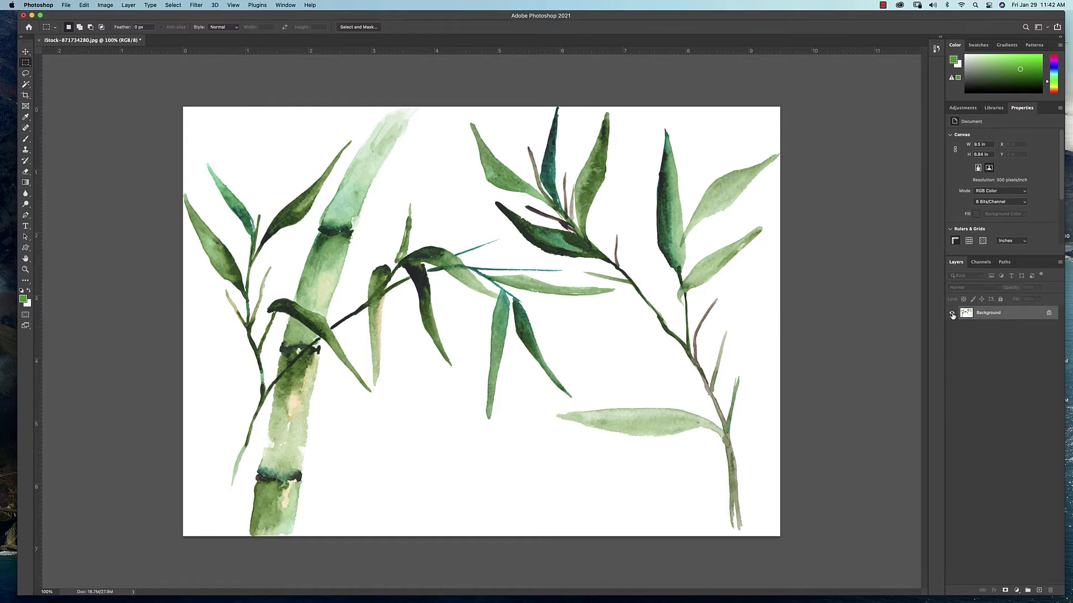
{"action": "left_click", "coordinate": [1038, 591]}
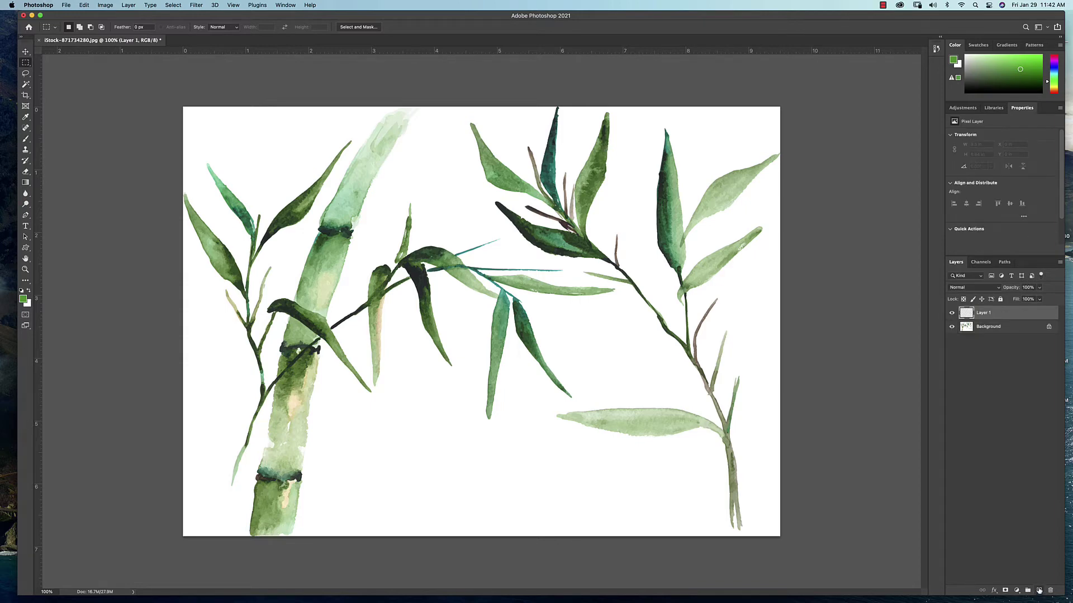
{"action": "left_click", "coordinate": [952, 331]}
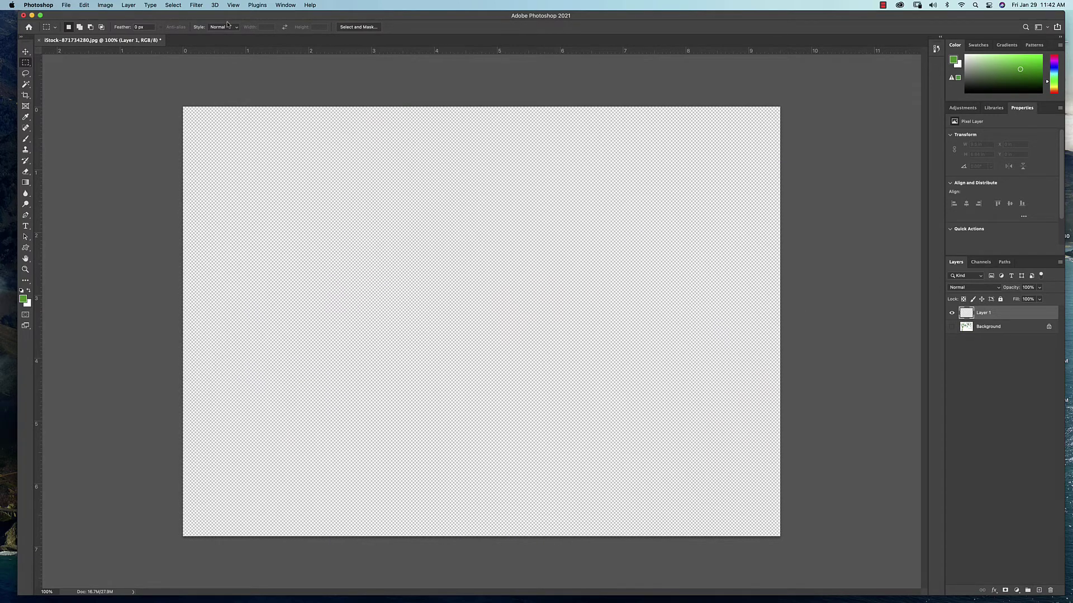
Load a selection from the Color 1 channel using Select > Load Selection
{"action": "left_click", "coordinate": [174, 5]}
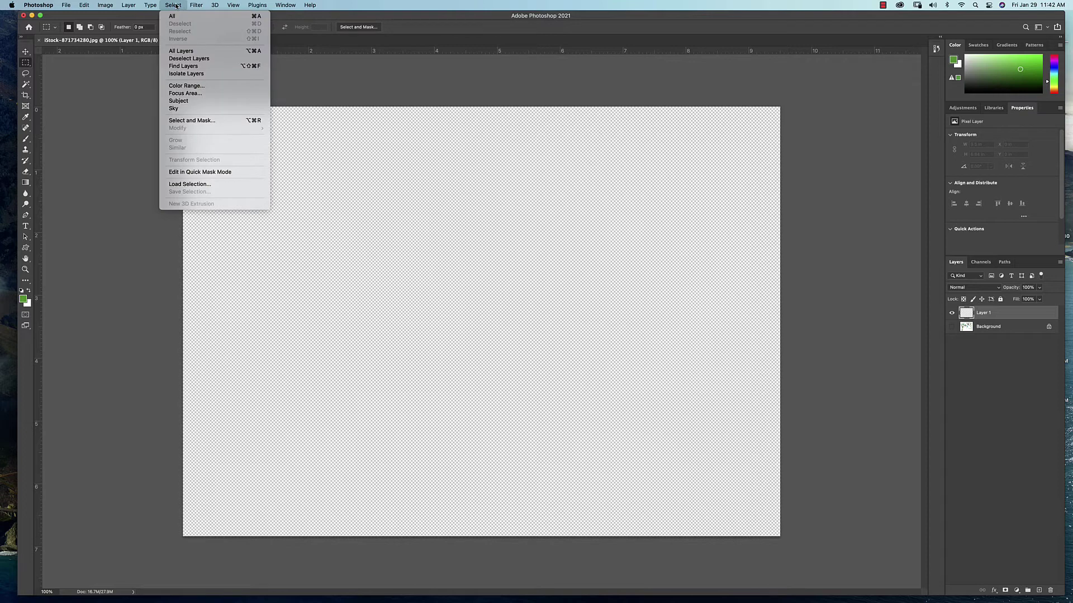
{"action": "left_click", "coordinate": [187, 185]}
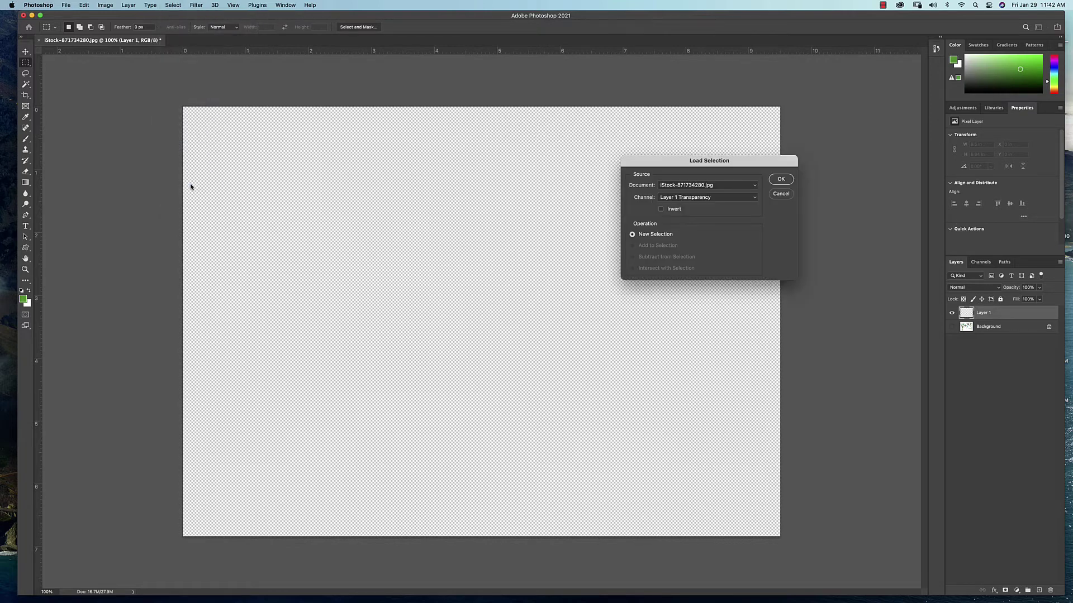
{"action": "left_click", "coordinate": [719, 199]}
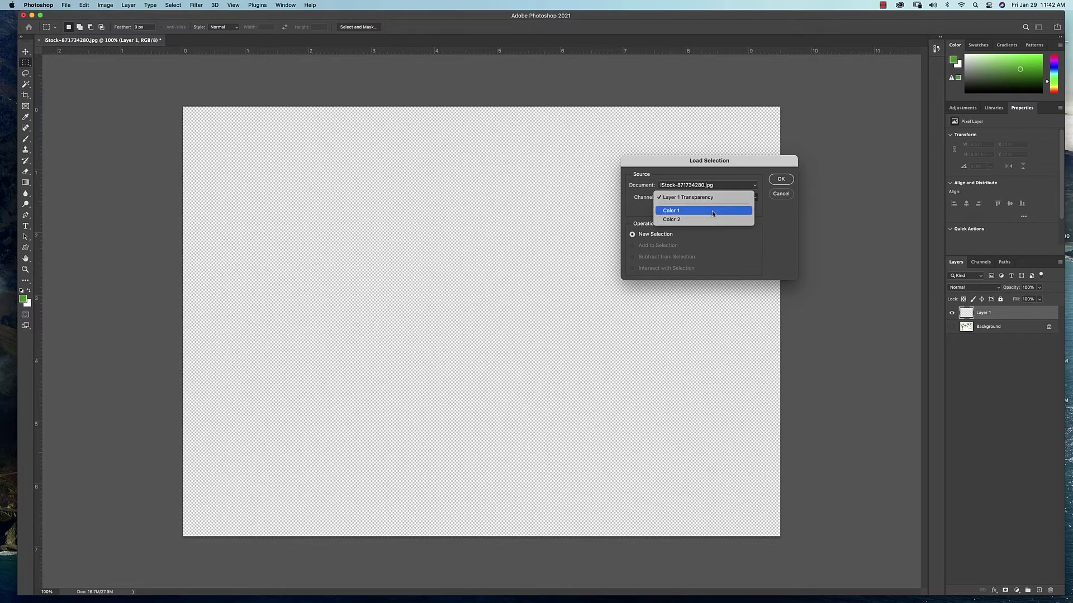
{"action": "left_click", "coordinate": [712, 213]}
{"action": "left_click", "coordinate": [781, 179]}
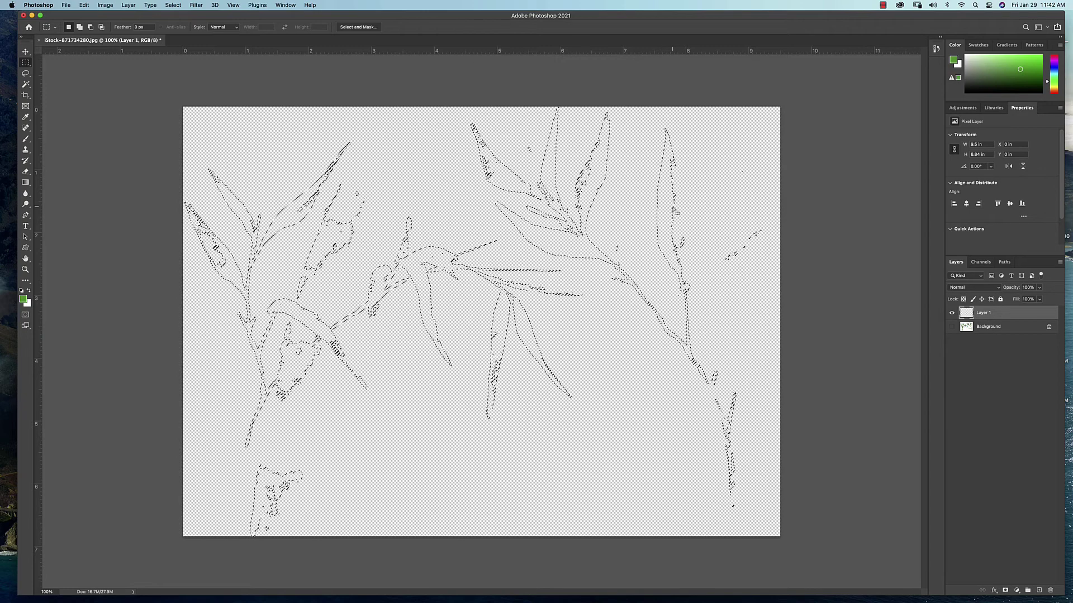
Set the foreground colour to a slightly lighter green
{"action": "left_click", "coordinate": [23, 299]}
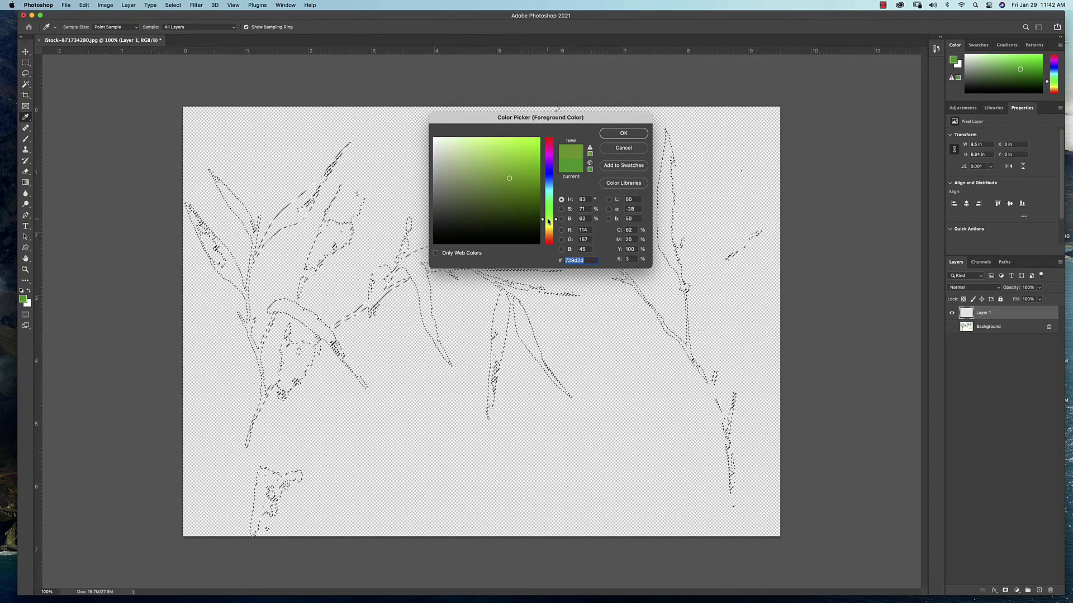
{"action": "left_click", "coordinate": [508, 176]}
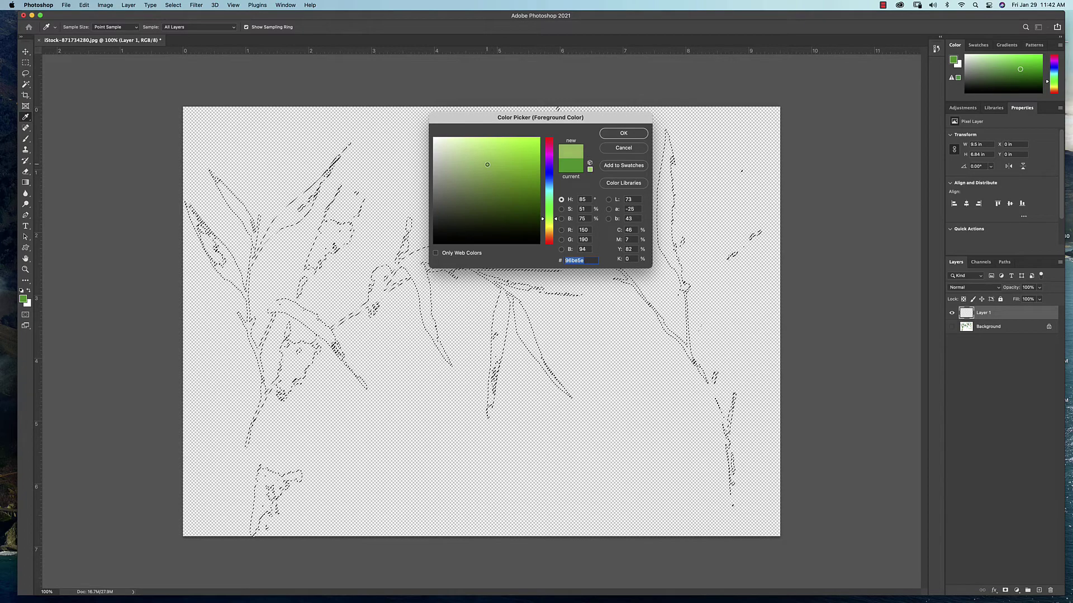
{"action": "left_click", "coordinate": [632, 133]}
{"action": "key", "text": "m"}
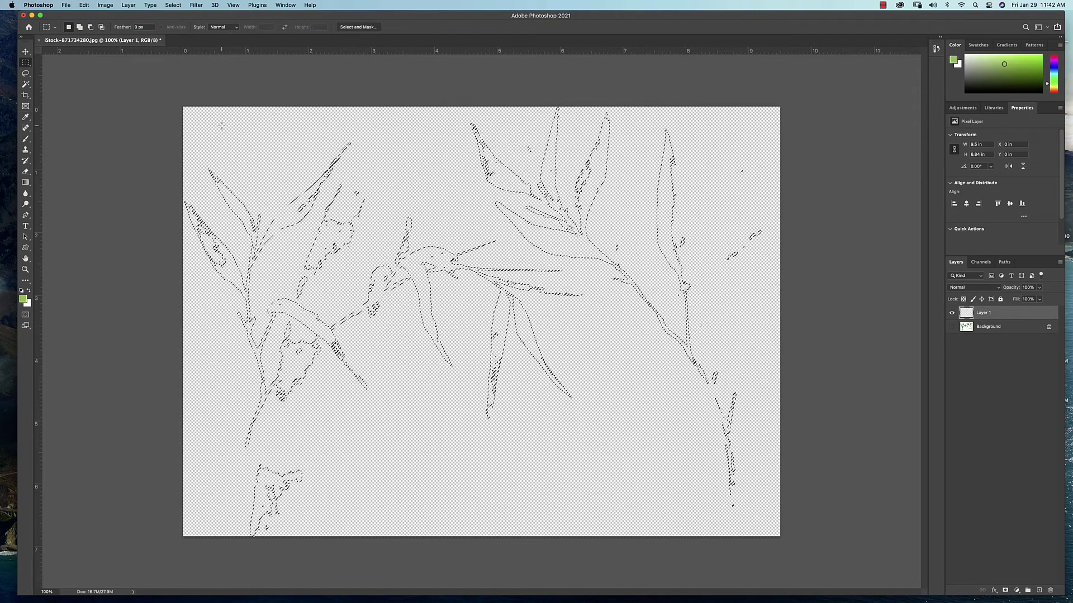
Fill the leaf selection on Layer 1 with the foreground green, then deselect
{"action": "left_click", "coordinate": [84, 5]}
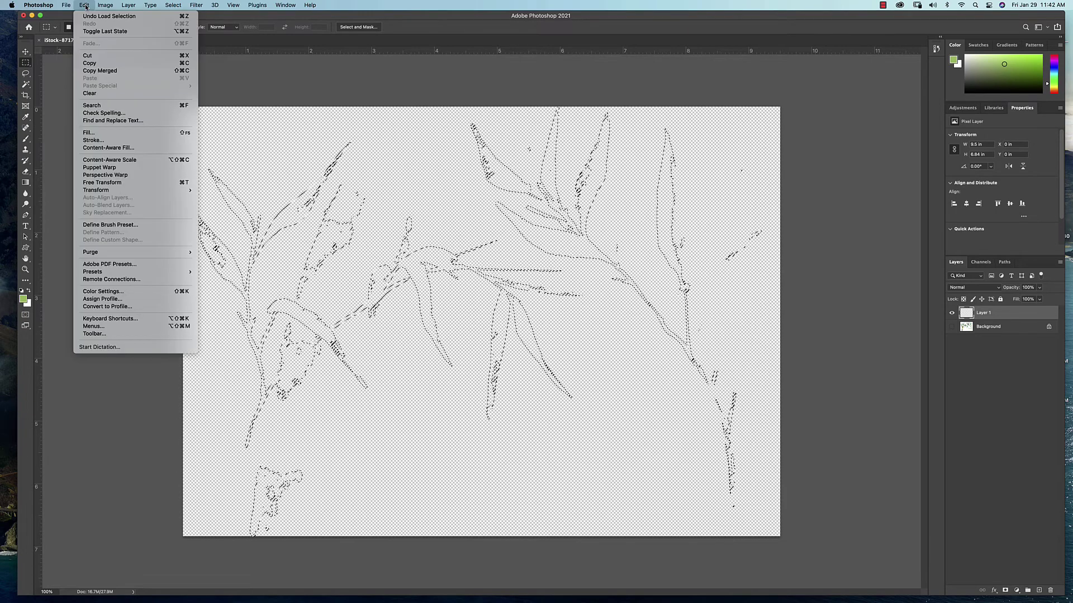
{"action": "left_click", "coordinate": [91, 133]}
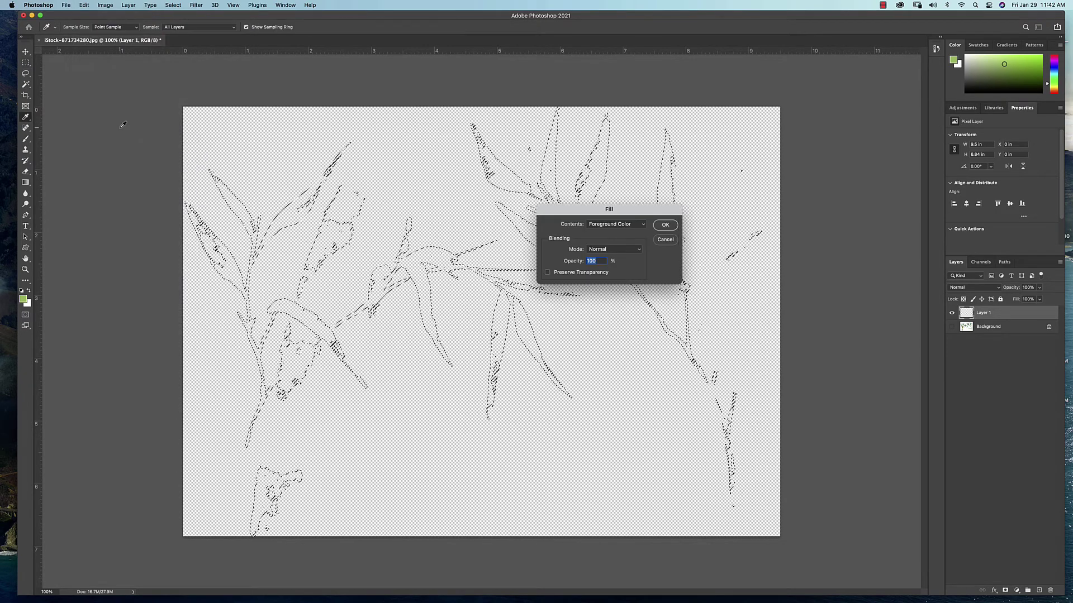
{"action": "left_click", "coordinate": [665, 225]}
{"action": "key", "text": "m"}
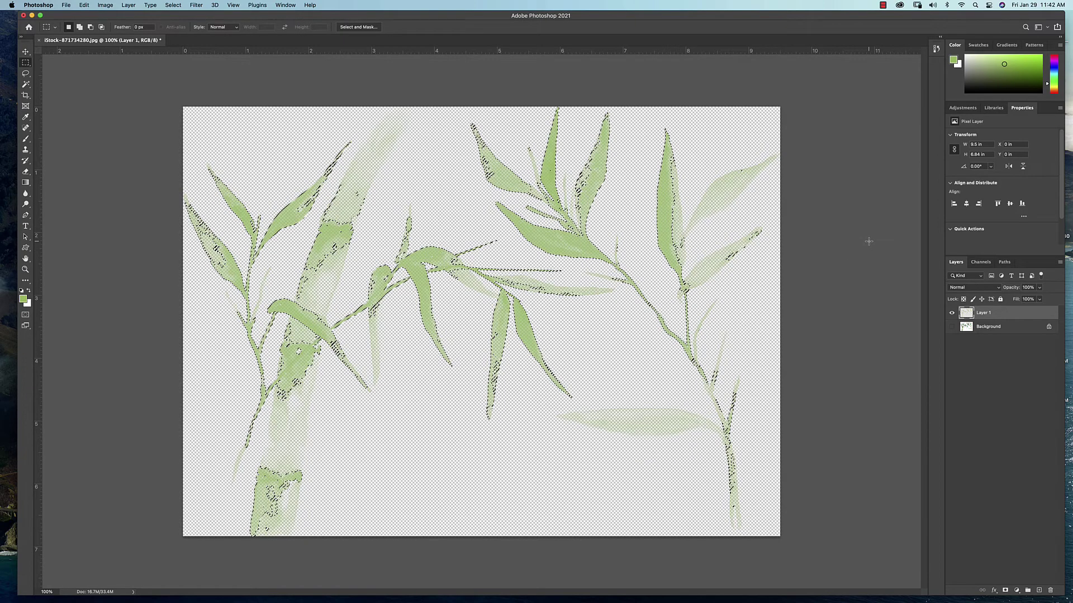
{"action": "key", "text": "super+d"}
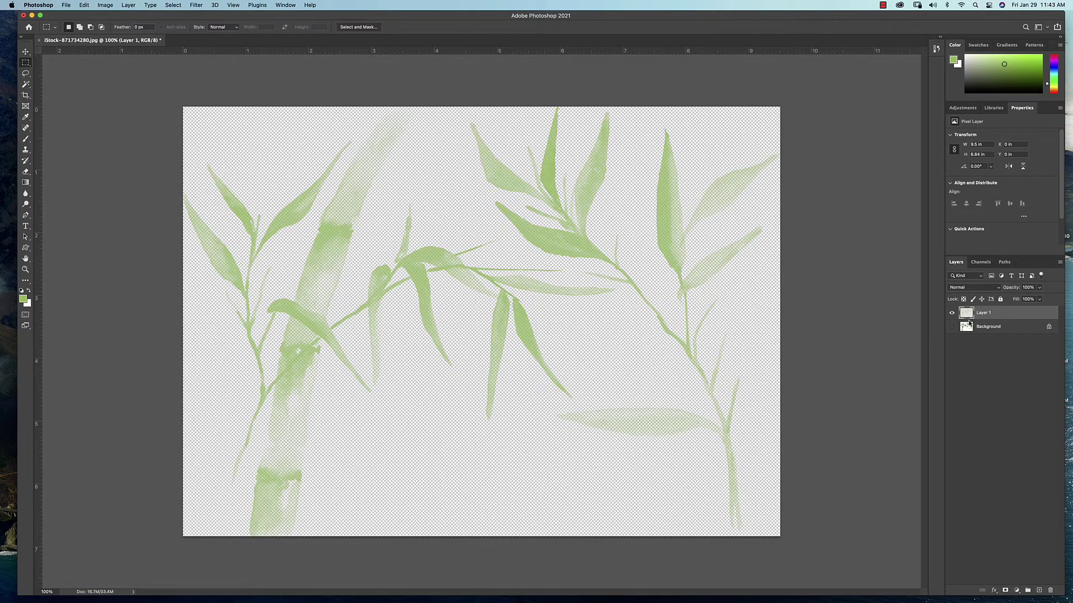
Add an empty Layer 2 and load the Color 2 channel as a selection
{"action": "left_click", "coordinate": [1038, 591]}
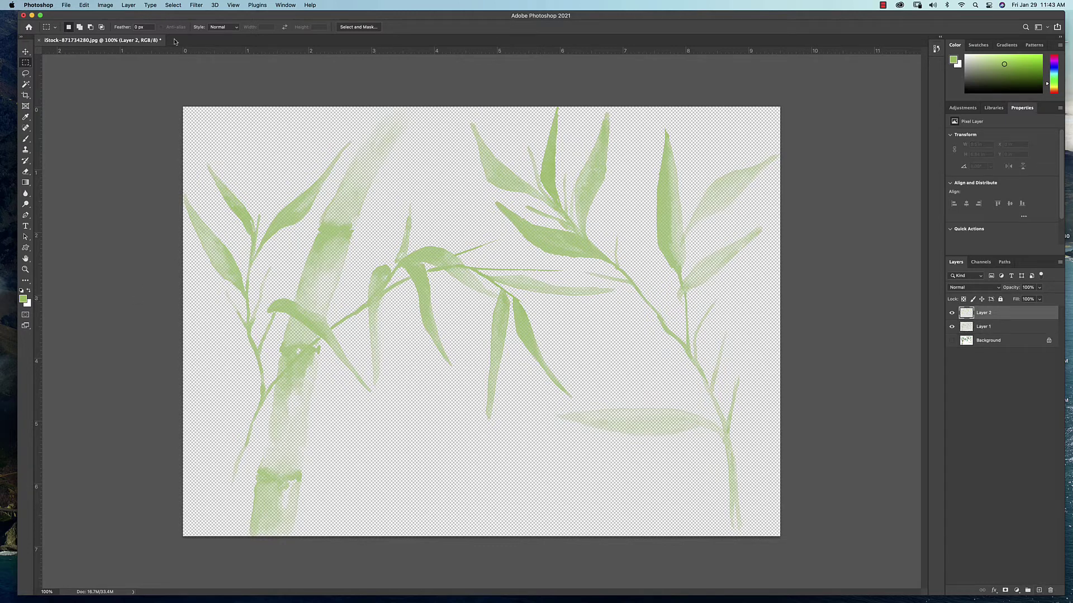
{"action": "left_click", "coordinate": [172, 6]}
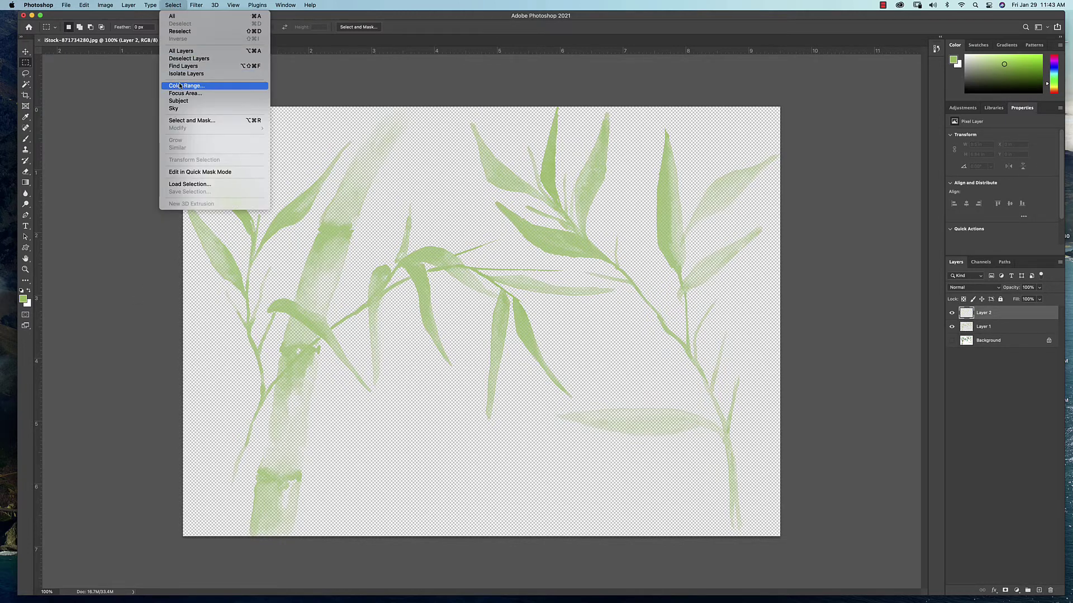
{"action": "left_click", "coordinate": [184, 185]}
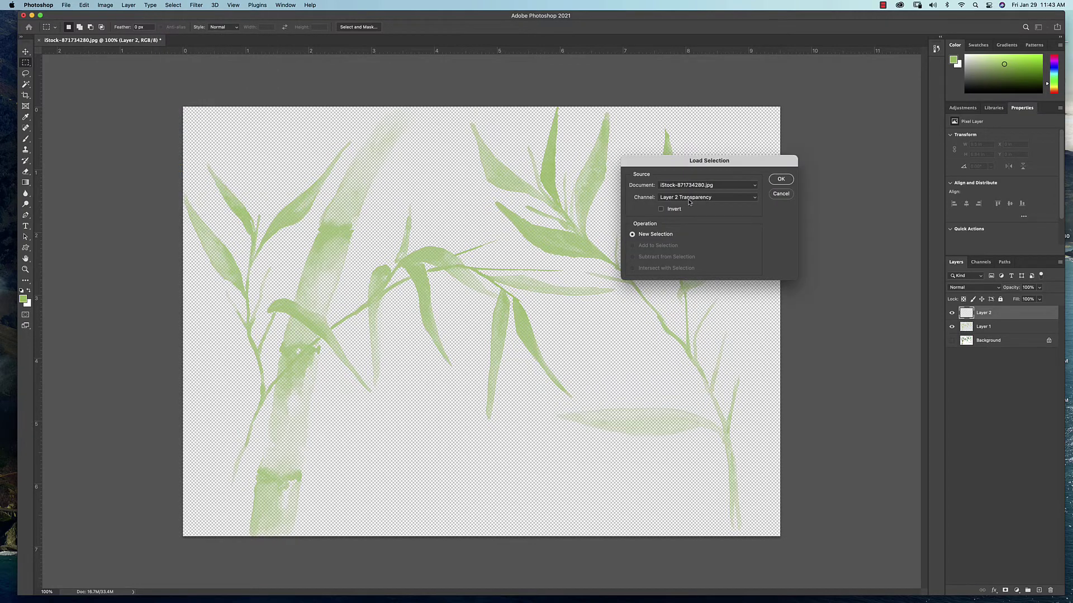
{"action": "left_click", "coordinate": [781, 179]}
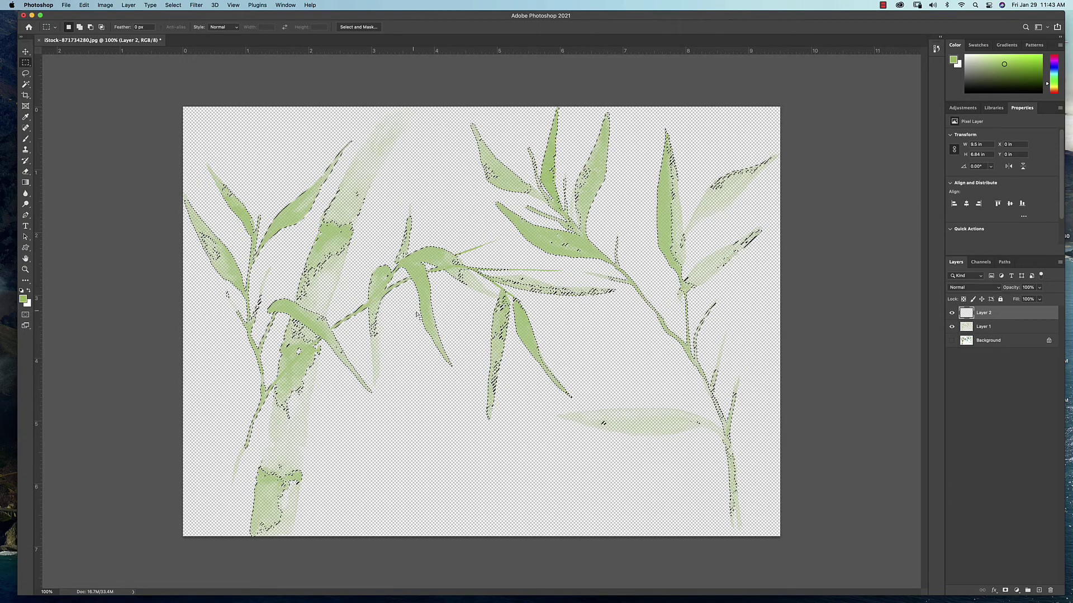
Change the foreground colour to an olive gold
{"action": "left_click", "coordinate": [25, 301]}
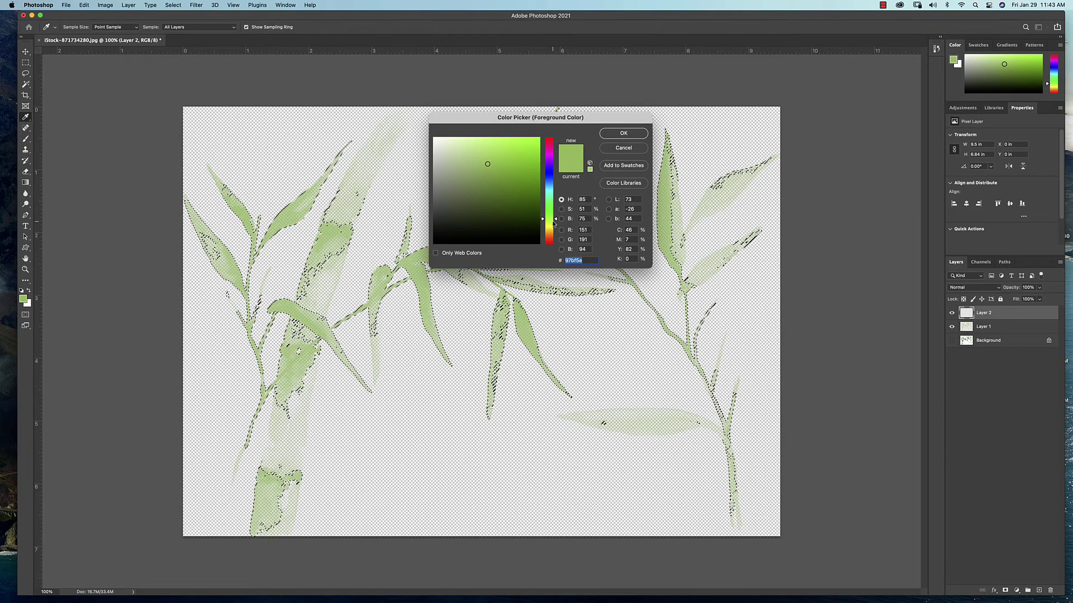
{"action": "left_click_drag", "start_coordinate": [552, 223], "coordinate": [552, 231]}
{"action": "left_click", "coordinate": [510, 177]}
{"action": "left_click_drag", "start_coordinate": [511, 177], "coordinate": [503, 176]}
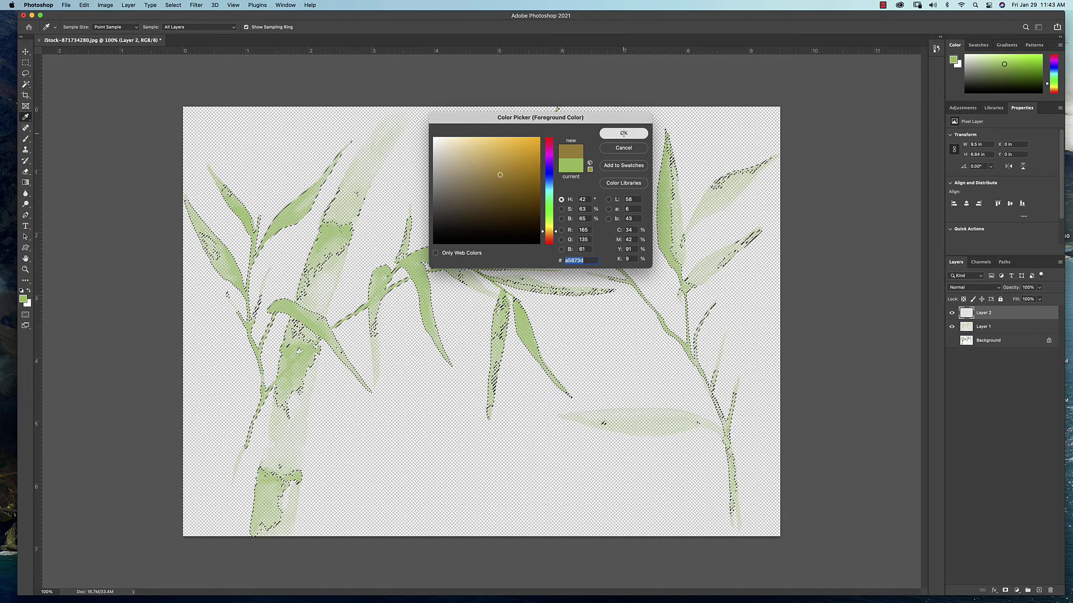
{"action": "left_click", "coordinate": [624, 133]}
{"action": "key", "text": "m"}
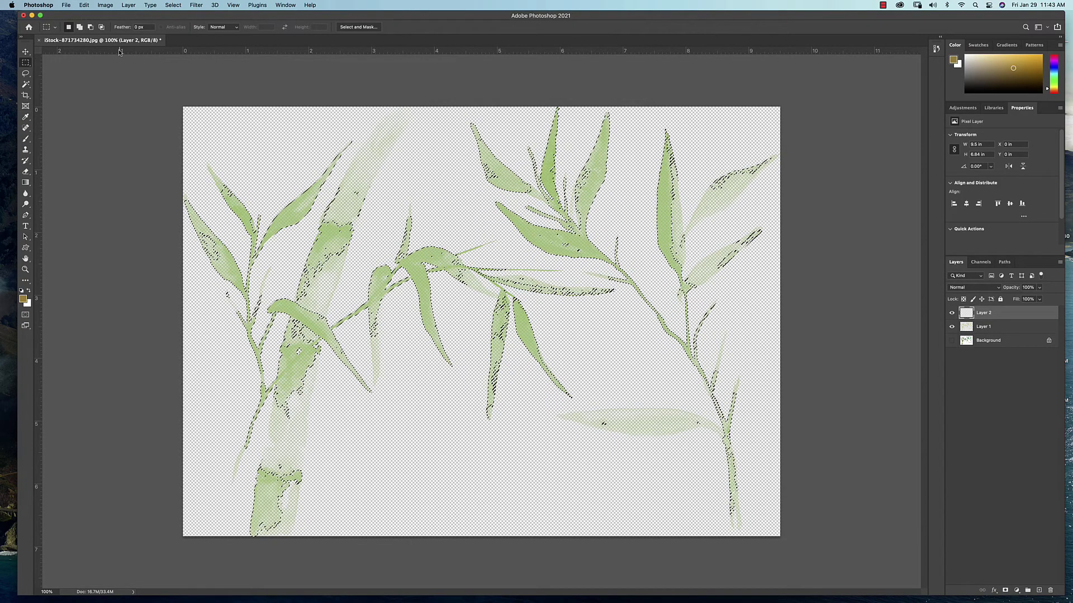
Fill the leaf selection on Layer 2 with olive gold, then deselect
{"action": "left_click", "coordinate": [105, 5]}
{"action": "mouse_move", "coordinate": [84, 7]}
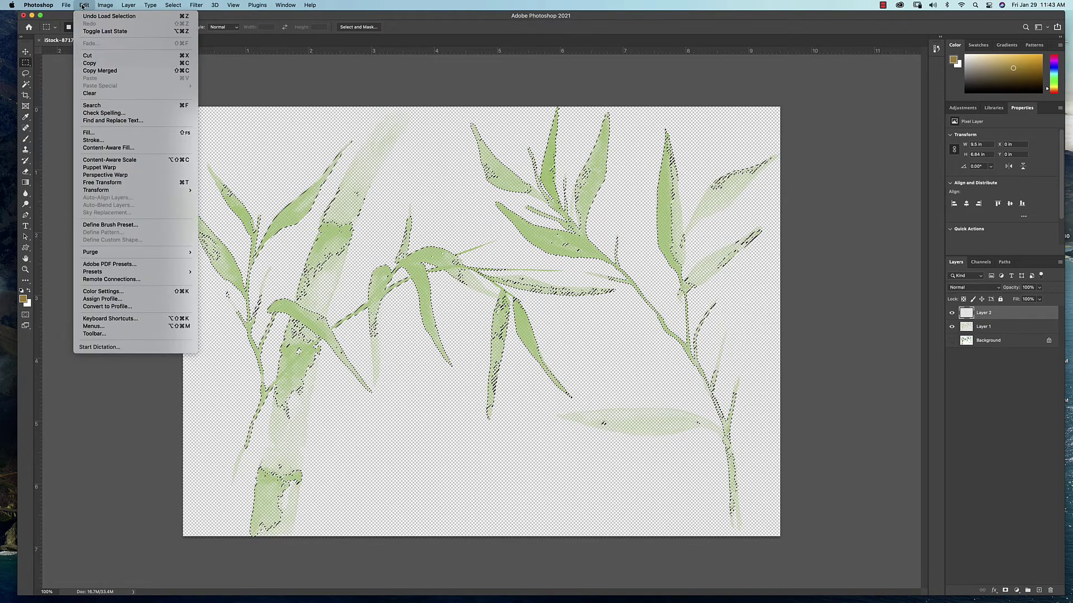
{"action": "left_click", "coordinate": [89, 133]}
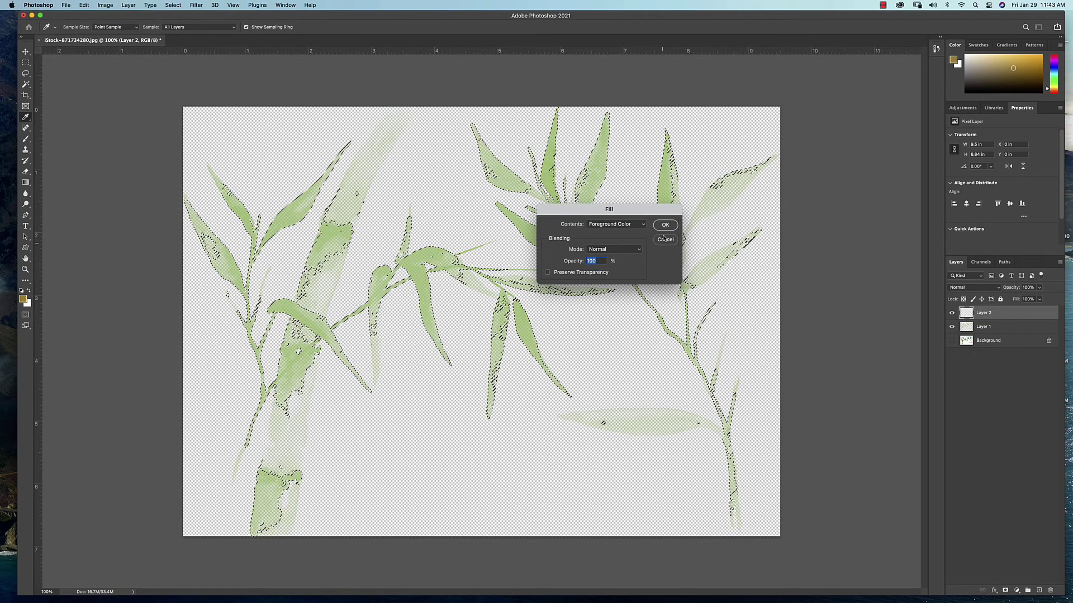
{"action": "left_click", "coordinate": [665, 225]}
{"action": "key", "text": "m"}
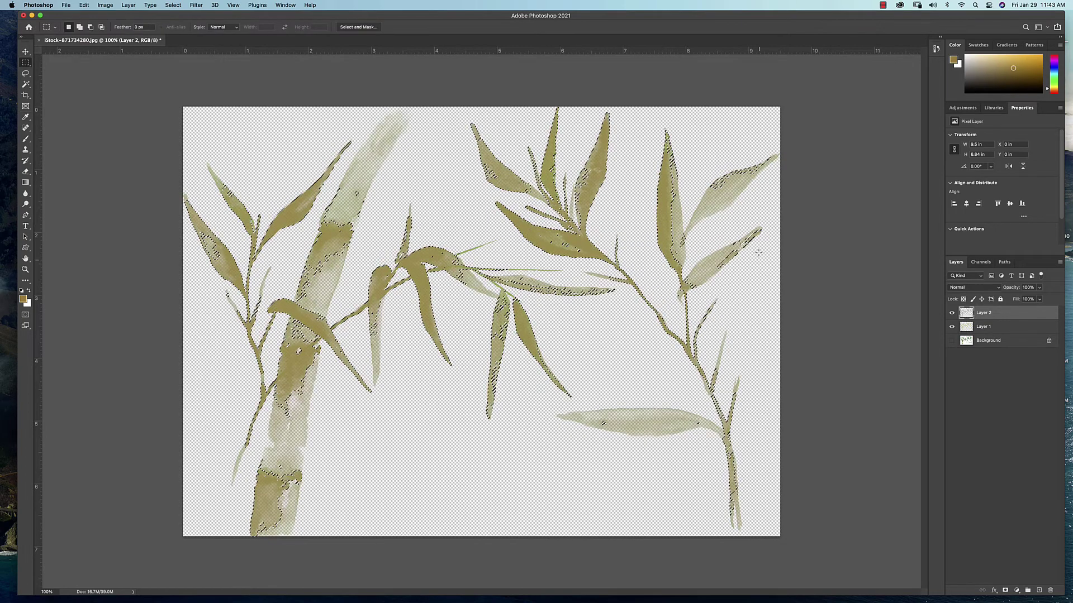
{"action": "key", "text": "super+d"}
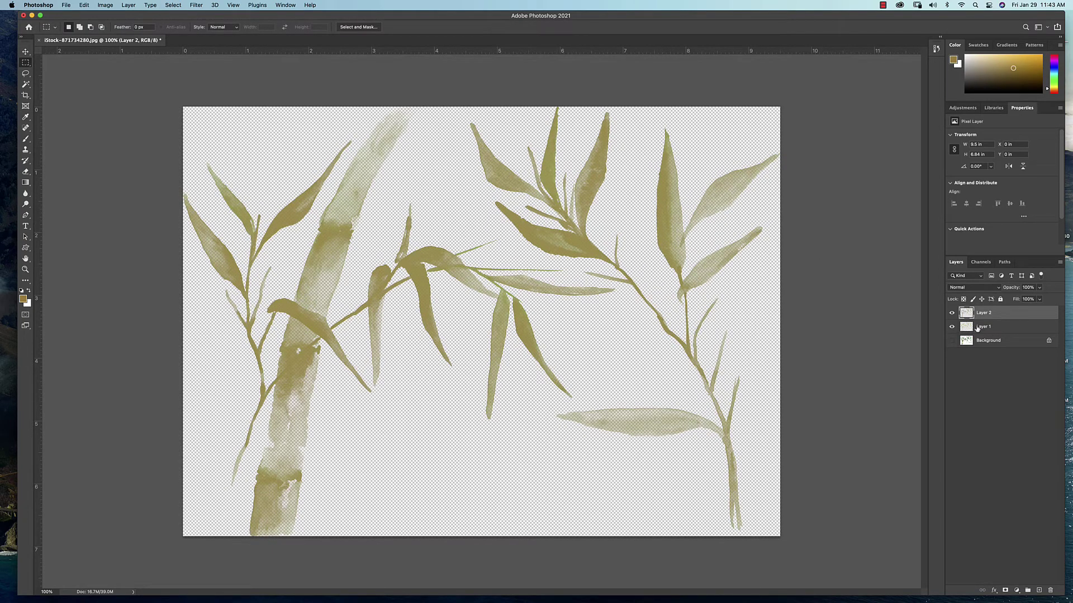
Nudge Layer 2's olive bamboo about 0.13 in right of the green leaves, then start a new document
{"action": "key", "text": "v"}
{"action": "mouse_move", "coordinate": [459, 277]}
{"action": "left_mouse_down"}
{"action": "mouse_move", "coordinate": [507, 276]}
{"action": "mouse_move", "coordinate": [383, 280]}
{"action": "mouse_move", "coordinate": [357, 268]}
{"action": "mouse_move", "coordinate": [357, 284]}
{"action": "mouse_move", "coordinate": [427, 284]}
{"action": "mouse_move", "coordinate": [479, 266]}
{"action": "mouse_move", "coordinate": [461, 281]}
{"action": "left_mouse_up"}
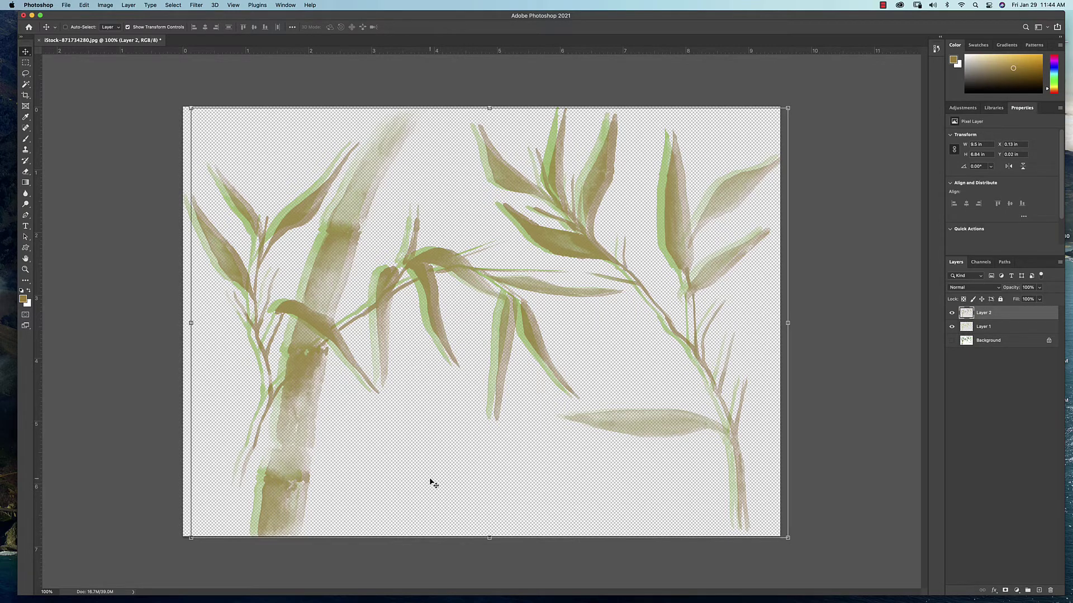
{"action": "key", "text": "super+n"}
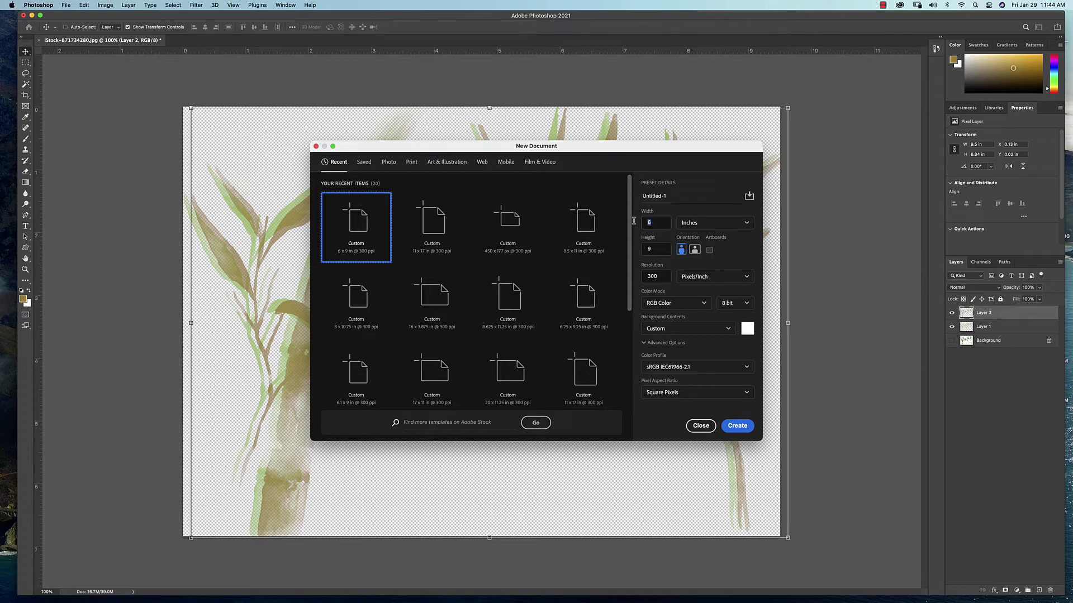
Create a new 6 × 9 inch document at 300 ppi
{"action": "double_click", "coordinate": [654, 222]}
{"action": "double_click", "coordinate": [661, 276]}
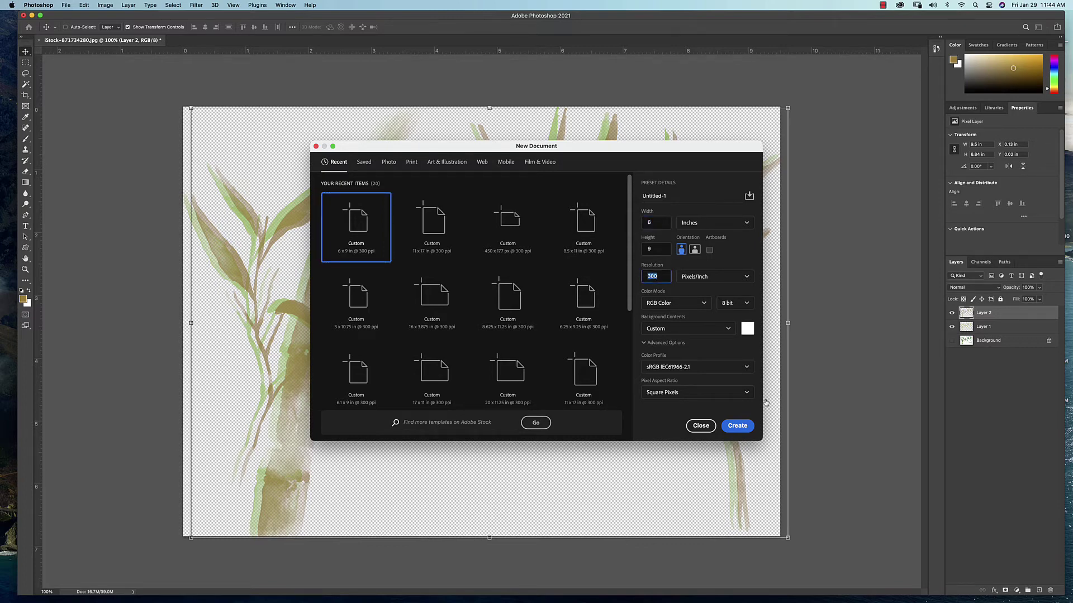
{"action": "left_click", "coordinate": [737, 426]}
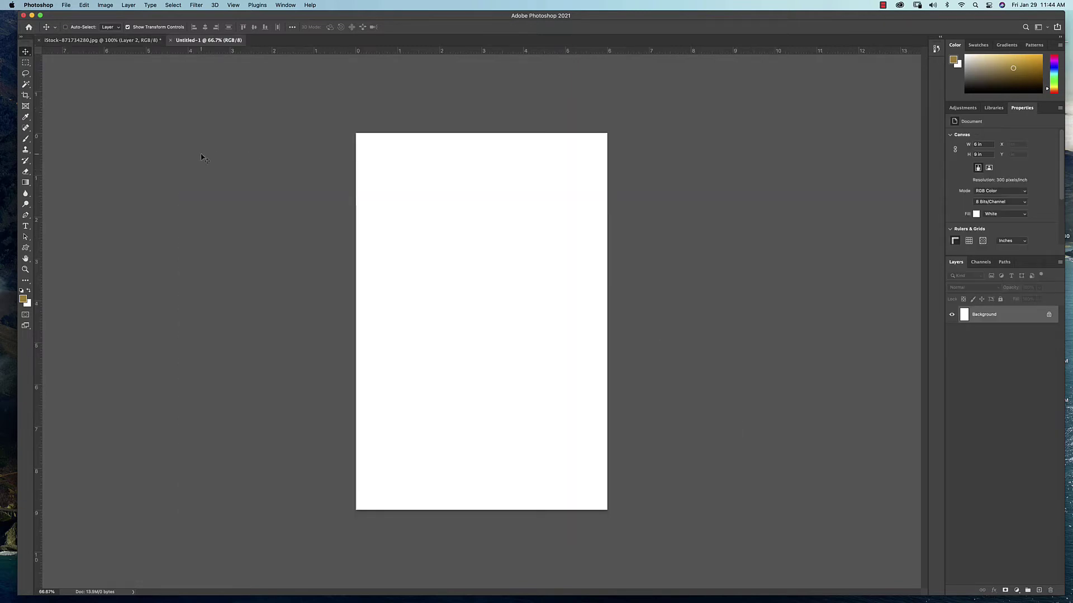
Float the bamboo image window and drag Layer 2 and Layer 1 into Untitled-1
{"action": "left_click", "coordinate": [94, 41]}
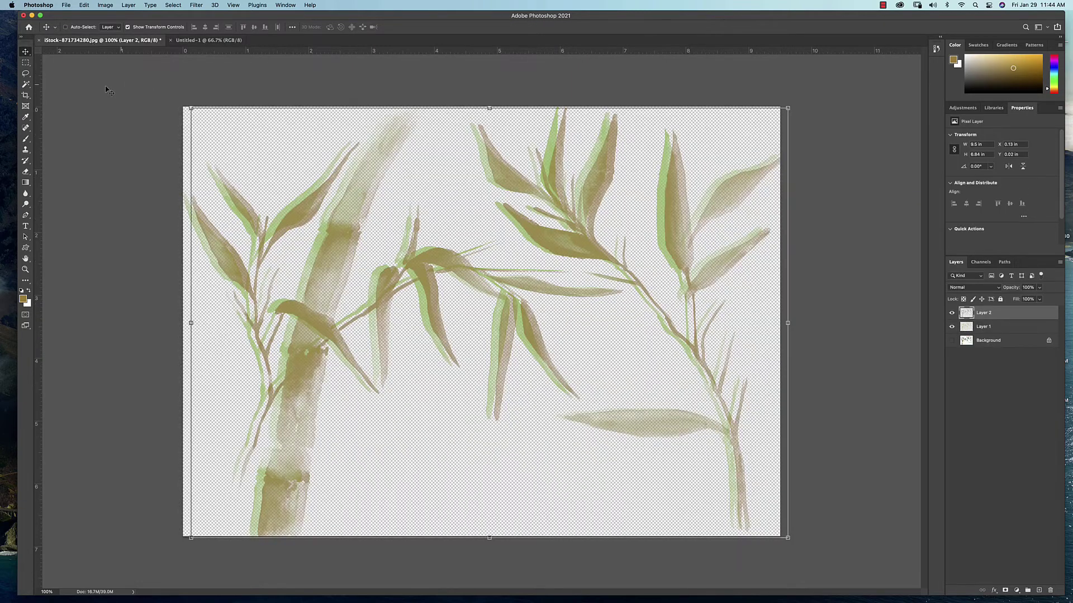
{"action": "left_click", "coordinate": [25, 63]}
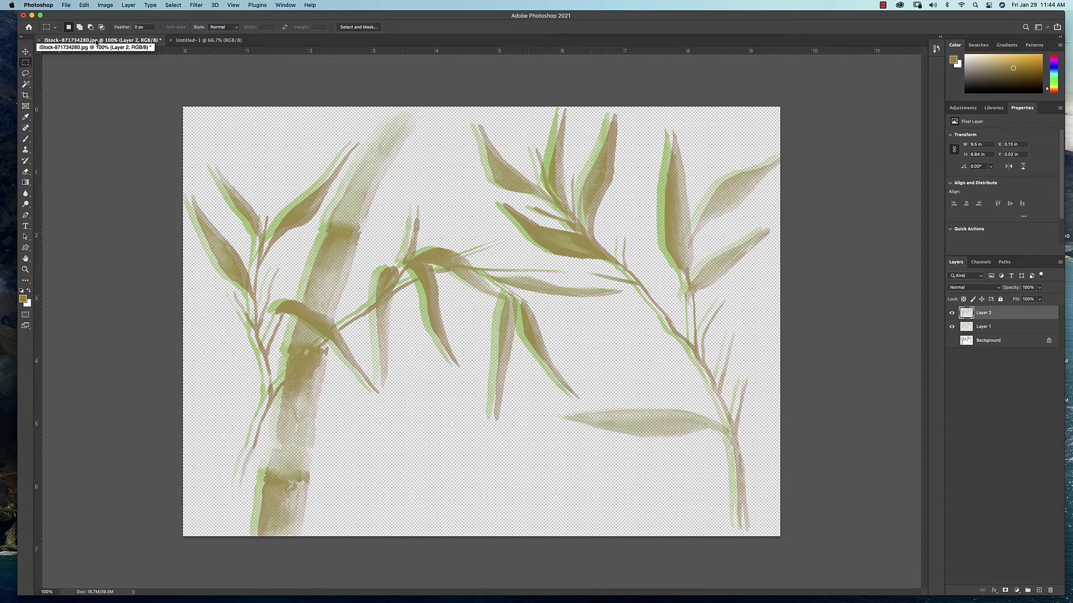
{"action": "left_click_drag", "start_coordinate": [103, 39], "coordinate": [289, 270]}
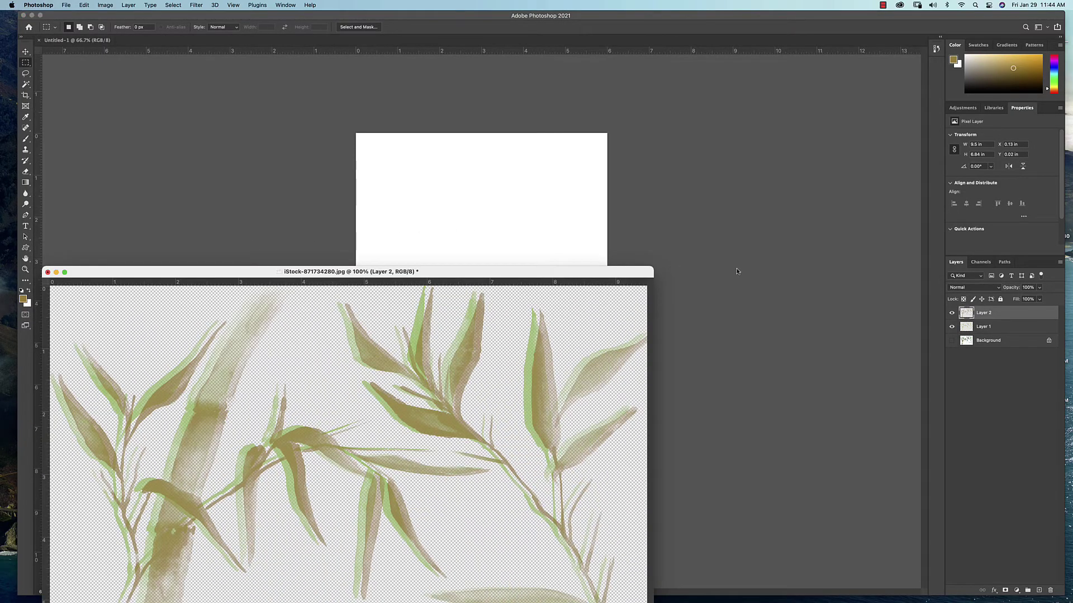
{"action": "left_click_drag", "start_coordinate": [970, 315], "coordinate": [560, 230]}
{"action": "left_click", "coordinate": [285, 5]}
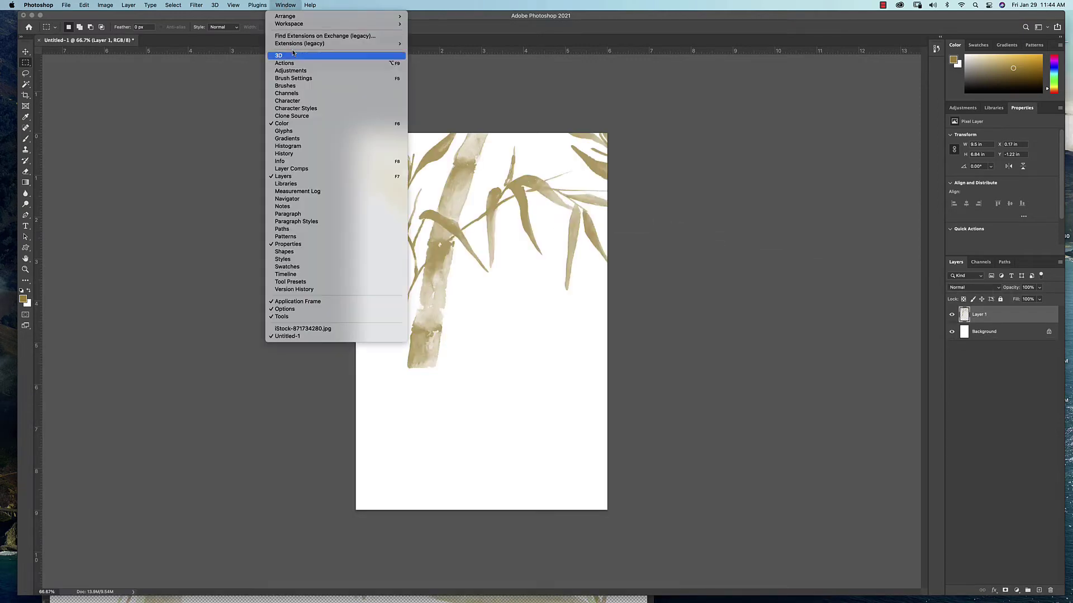
{"action": "left_click", "coordinate": [314, 330]}
{"action": "left_click_drag", "start_coordinate": [967, 331], "coordinate": [447, 364]}
Move the green bamboo Layer 1 lower and enlarge it across the page
{"action": "key", "text": "v"}
{"action": "left_click", "coordinate": [977, 331]}
{"action": "left_click_drag", "start_coordinate": [546, 212], "coordinate": [501, 358]}
{"action": "left_click_drag", "start_coordinate": [680, 210], "coordinate": [717, 163]}
{"action": "key", "text": "super+z"}
{"action": "key", "text": "Return"}
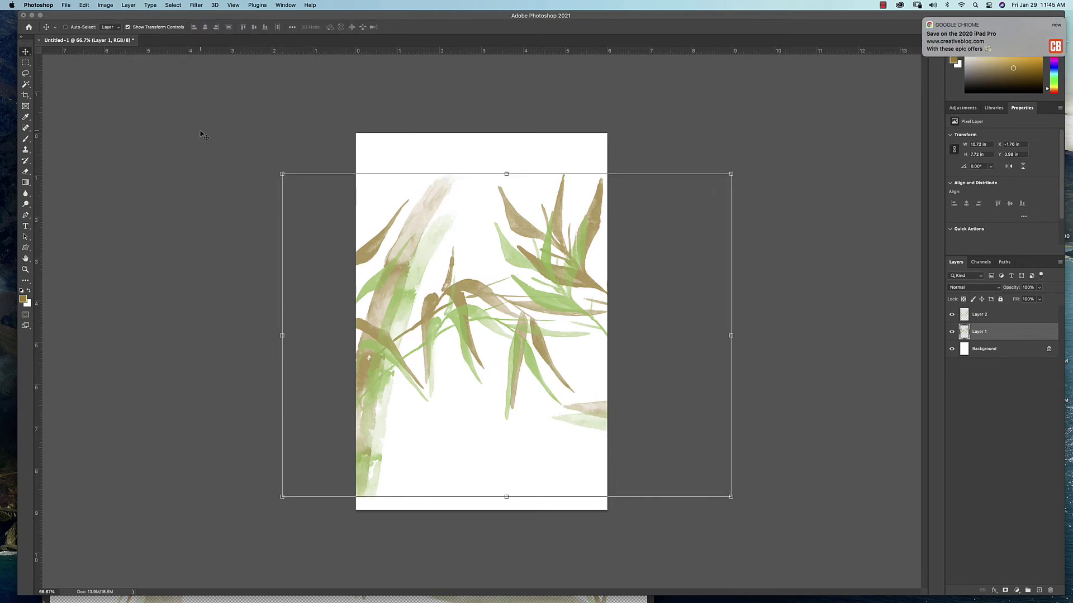
{"action": "left_click", "coordinate": [105, 5]}
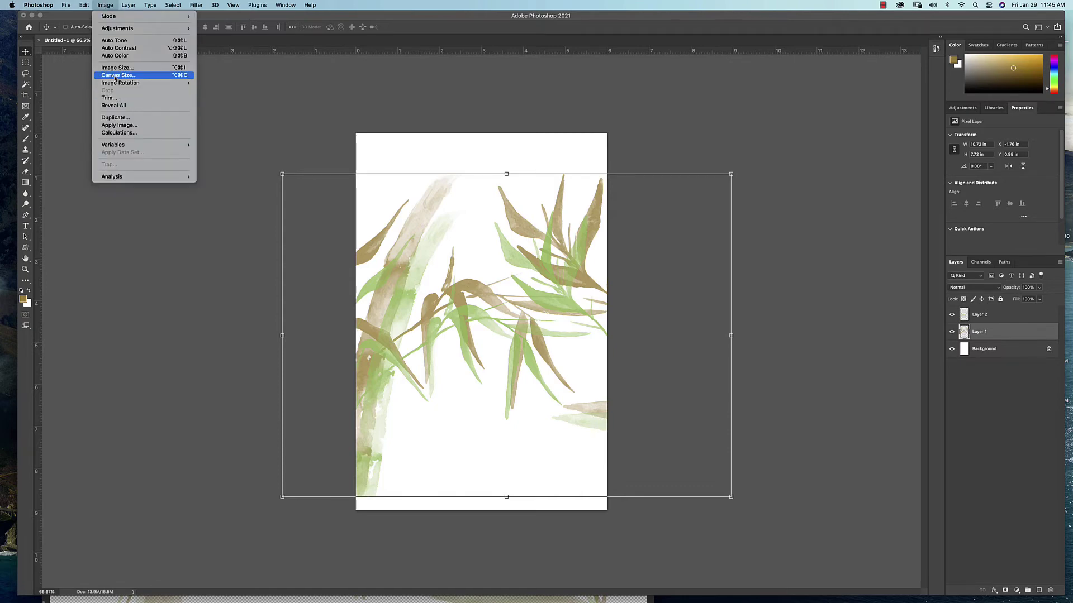
Flip Layer 1's bamboo horizontally and nudge it slightly up and to the left
{"action": "mouse_move", "coordinate": [114, 84]}
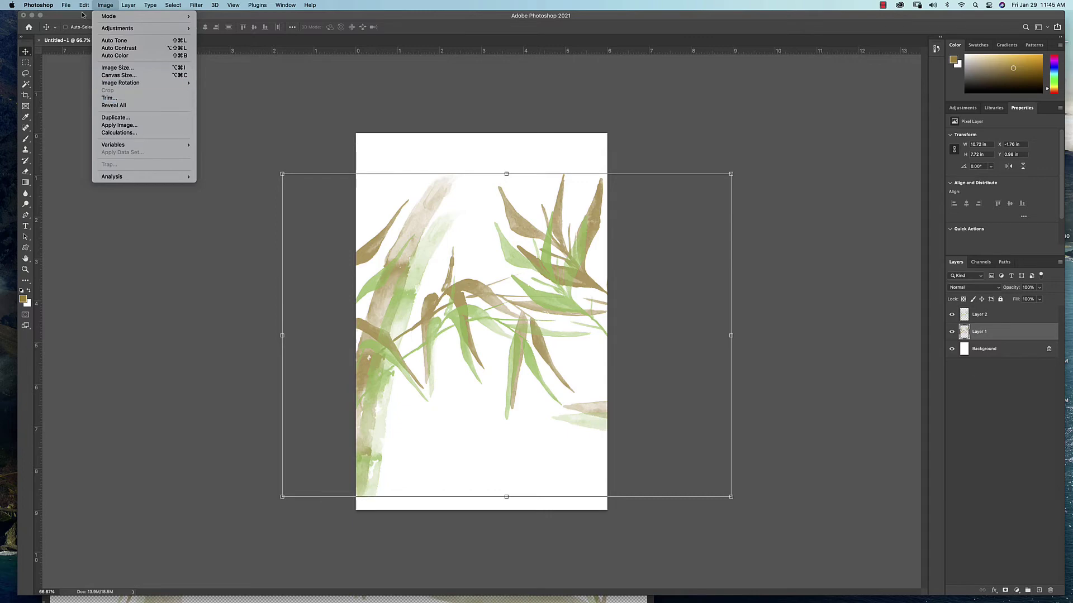
{"action": "mouse_move", "coordinate": [85, 4]}
{"action": "mouse_move", "coordinate": [117, 193]}
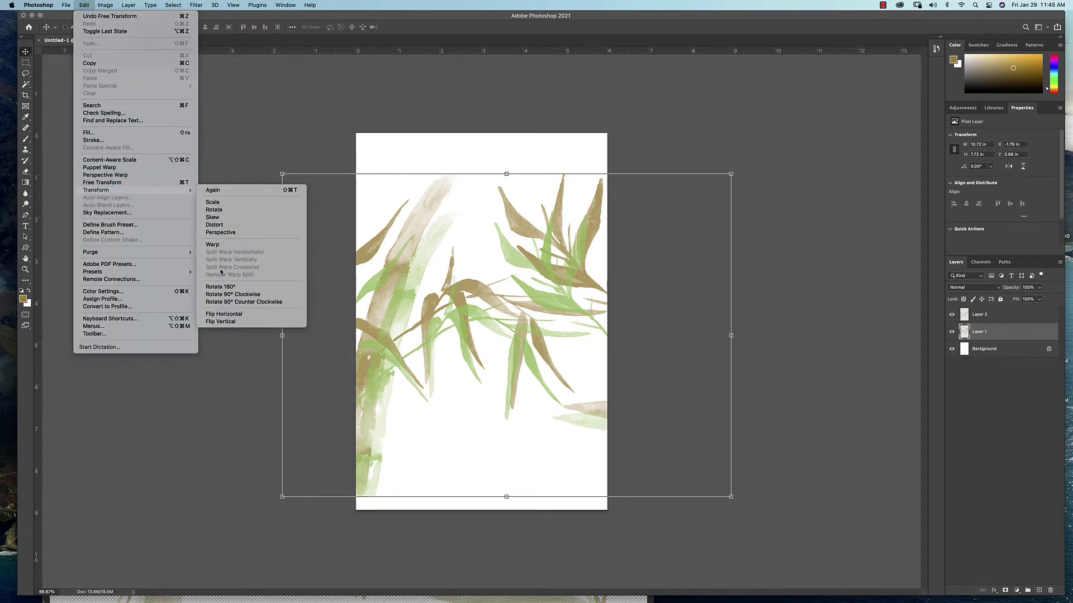
{"action": "left_click", "coordinate": [222, 314]}
{"action": "key", "text": "Return"}
{"action": "left_click_drag", "start_coordinate": [506, 296], "coordinate": [472, 276]}
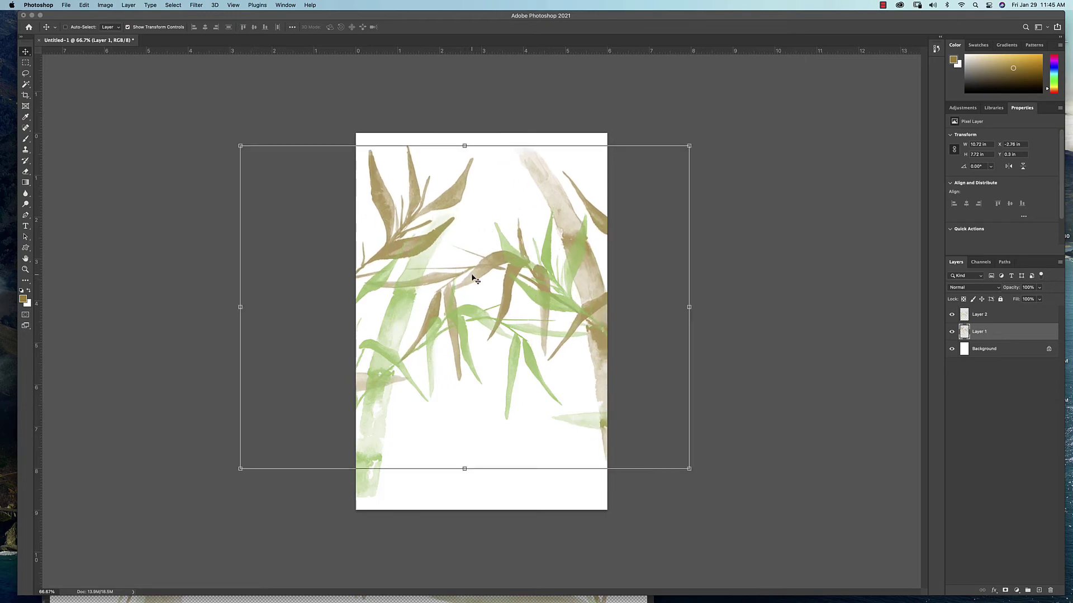
{"action": "left_click", "coordinate": [964, 349]}
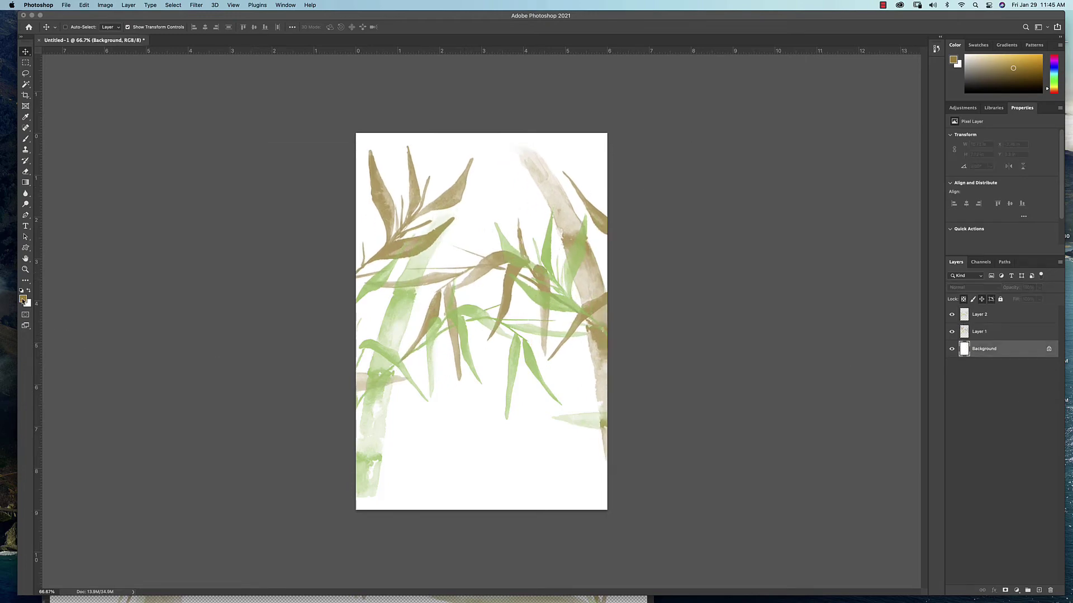
Set the foreground colour to a pale yellow-green
{"action": "left_click", "coordinate": [22, 299]}
{"action": "left_click", "coordinate": [546, 227]}
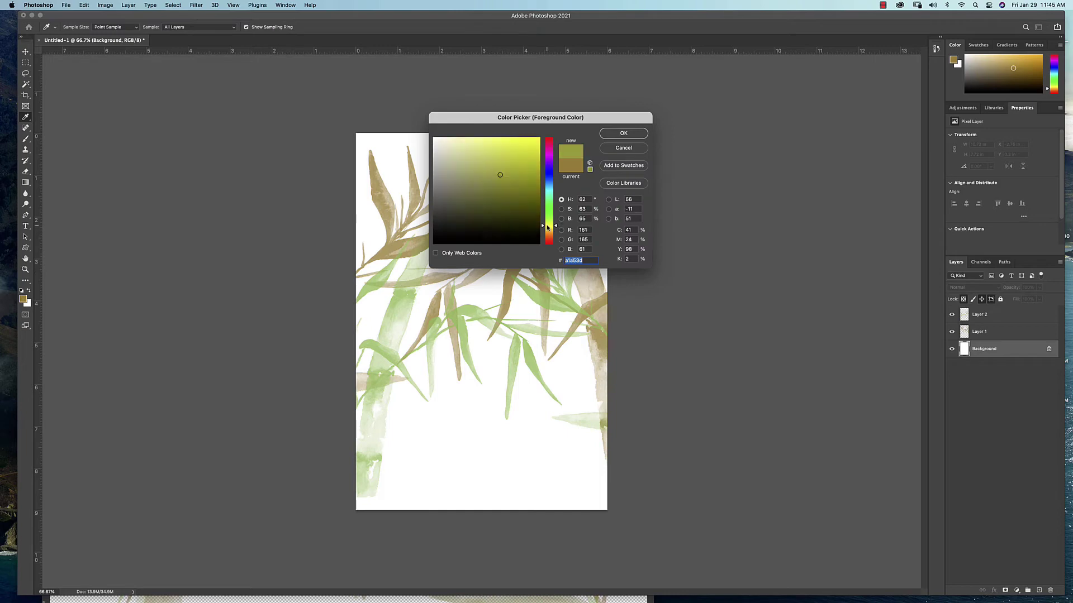
{"action": "left_click_drag", "start_coordinate": [491, 152], "coordinate": [476, 146]}
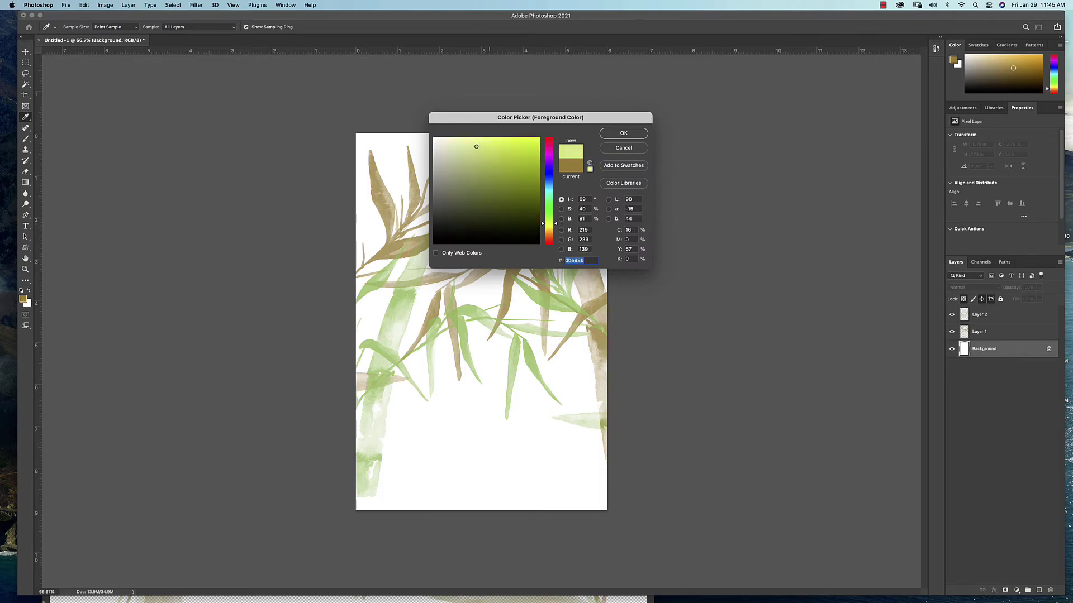
{"action": "left_click", "coordinate": [622, 133]}
{"action": "key", "text": "v"}
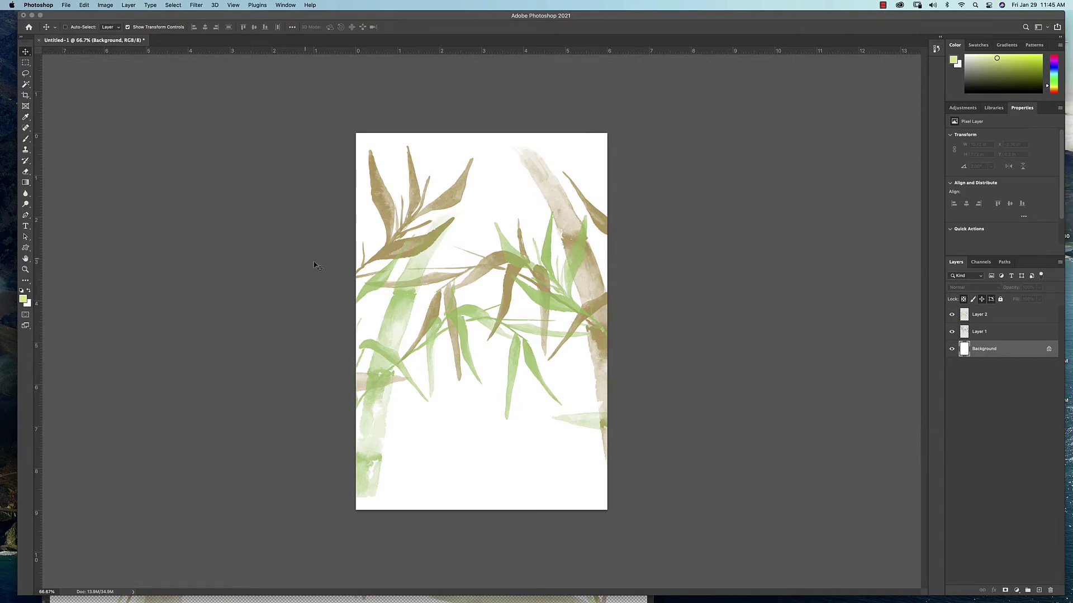
Fill the Background layer with the pale yellow-green foreground colour
{"action": "left_click", "coordinate": [83, 5]}
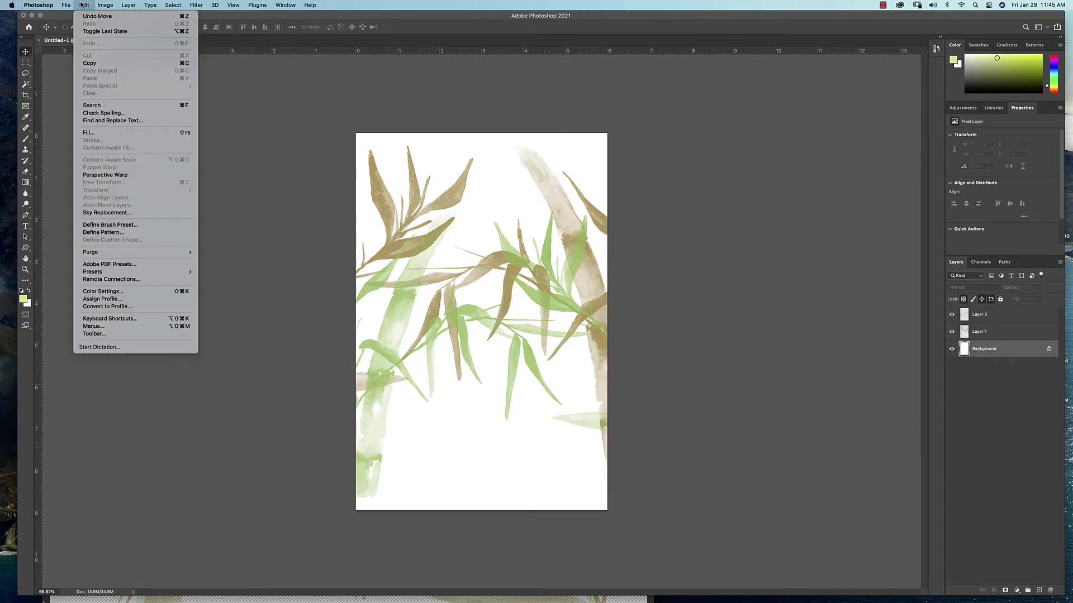
{"action": "left_click", "coordinate": [100, 133]}
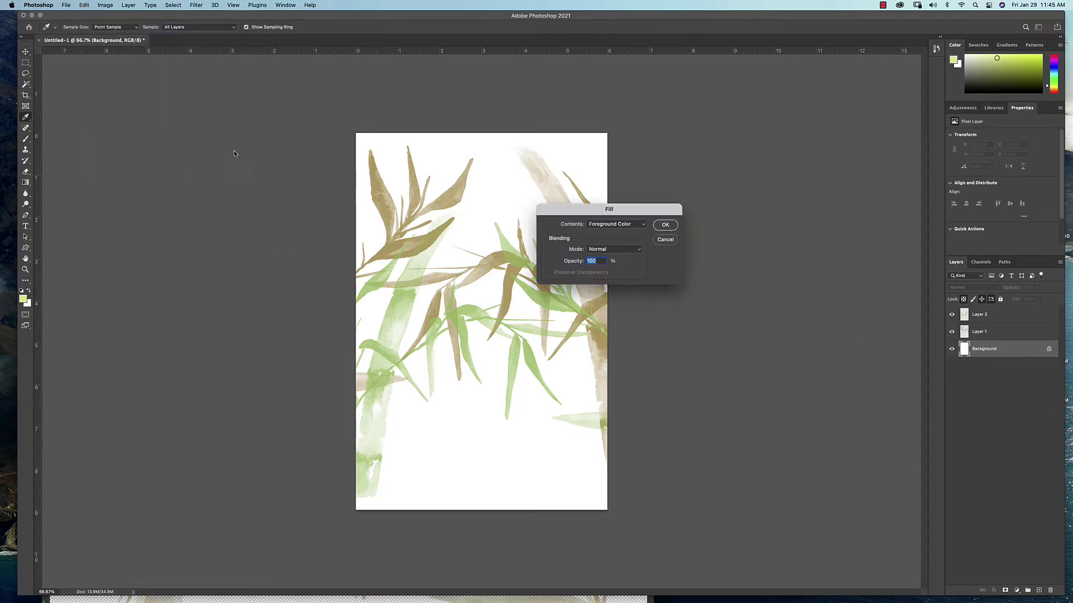
{"action": "left_click", "coordinate": [666, 224]}
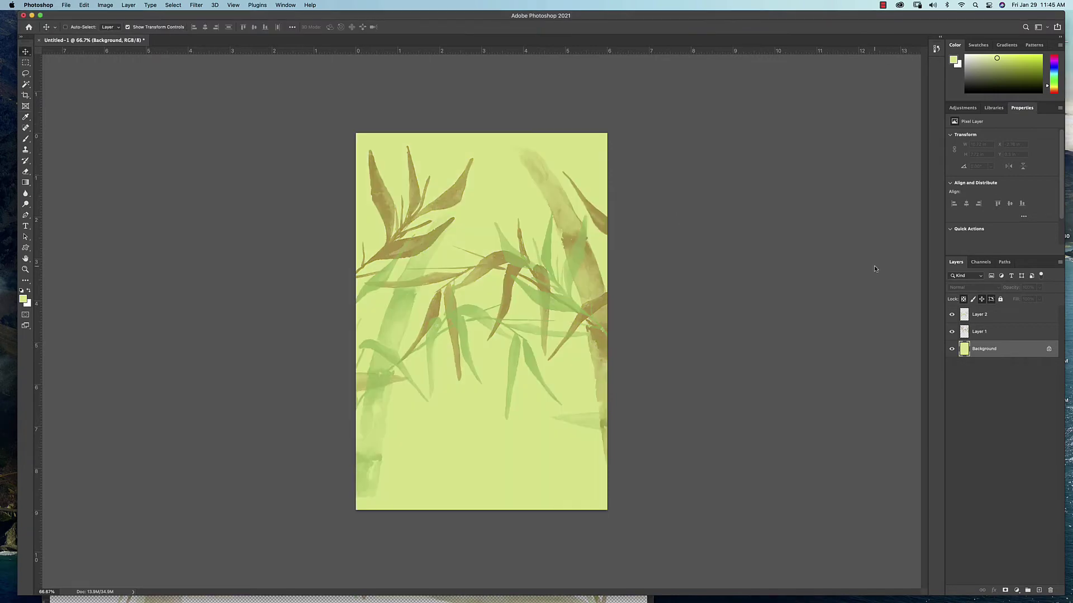
Scale Layer 1's bamboo up to about 121% and reposition it, then move Layer 2's leaves lower
{"action": "left_click", "coordinate": [962, 334]}
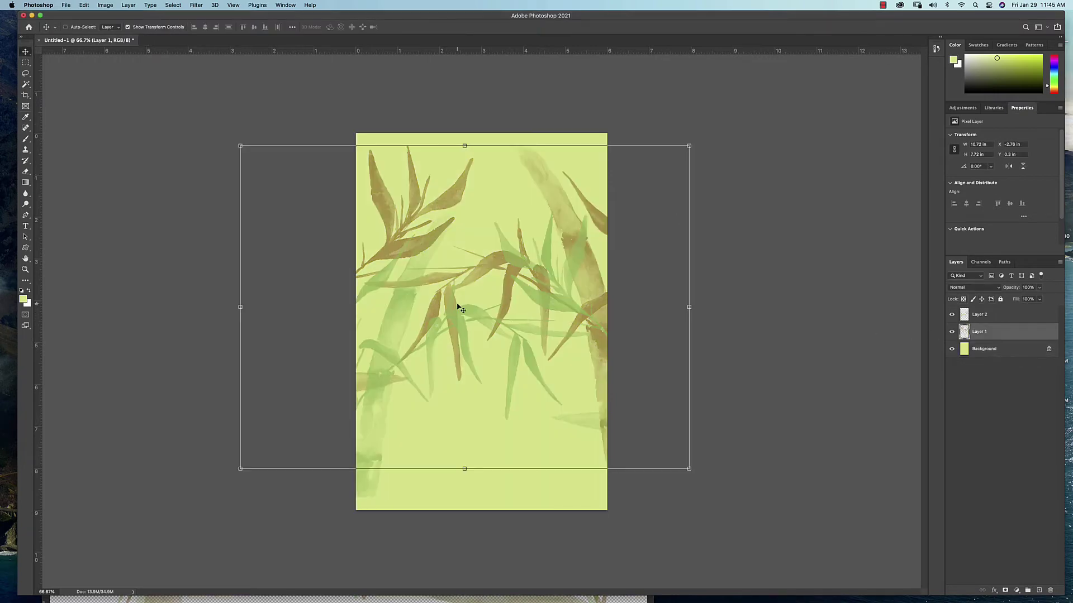
{"action": "left_click_drag", "start_coordinate": [468, 306], "coordinate": [448, 324]}
{"action": "left_click_drag", "start_coordinate": [667, 165], "coordinate": [762, 110]}
{"action": "left_click_drag", "start_coordinate": [656, 233], "coordinate": [618, 212]}
{"action": "left_click", "coordinate": [964, 316]}
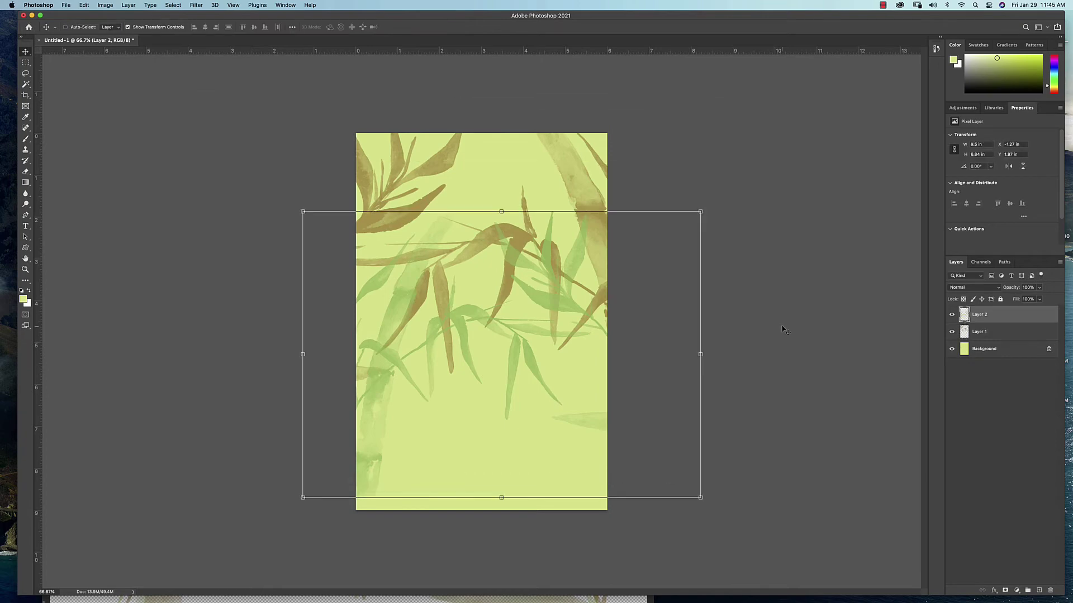
{"action": "left_click_drag", "start_coordinate": [470, 334], "coordinate": [449, 372]}
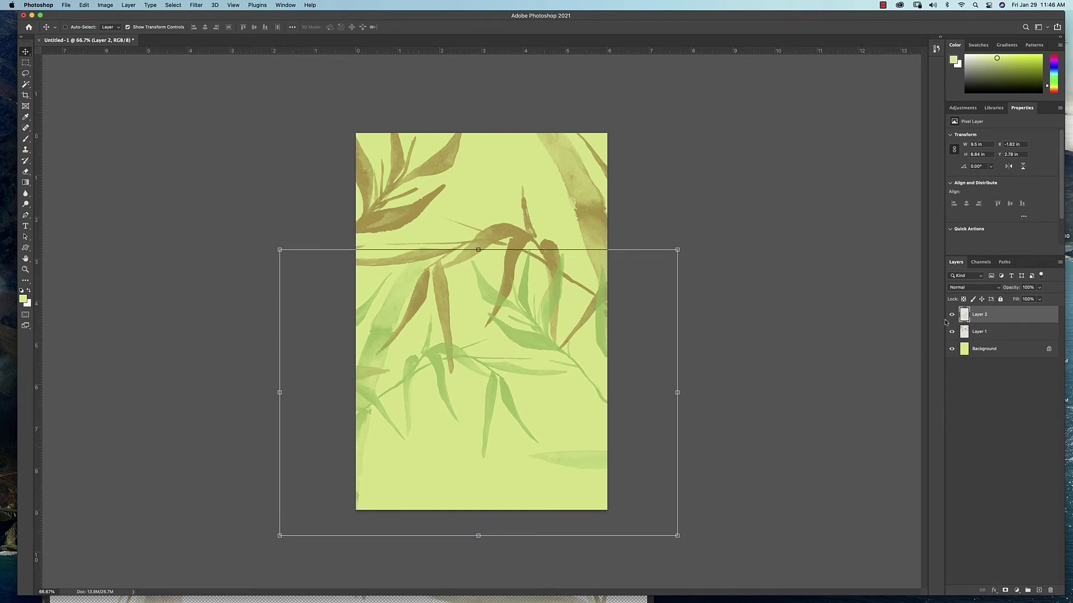
Apply Hue/Saturation to Layer 2 with Hue +101, Saturation +49, Lightness −14
{"action": "left_click", "coordinate": [106, 5]}
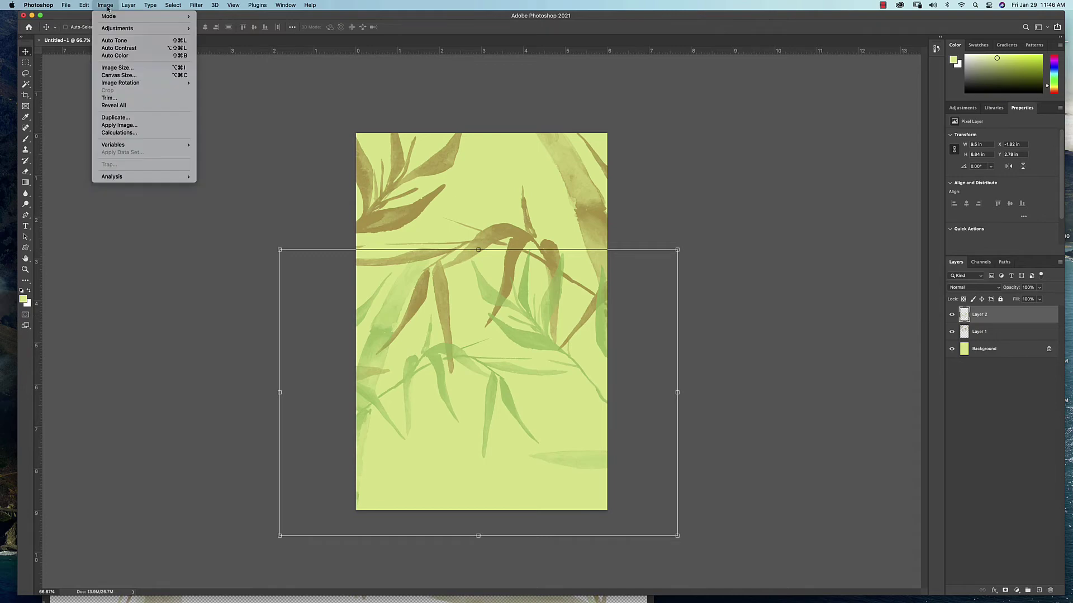
{"action": "mouse_move", "coordinate": [110, 31]}
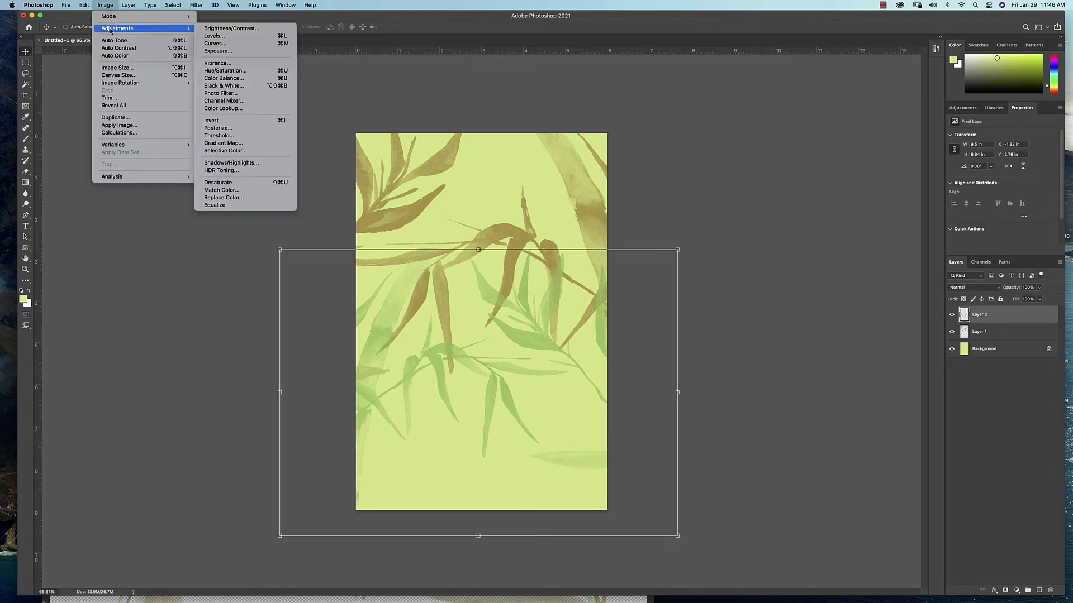
{"action": "left_click", "coordinate": [213, 71]}
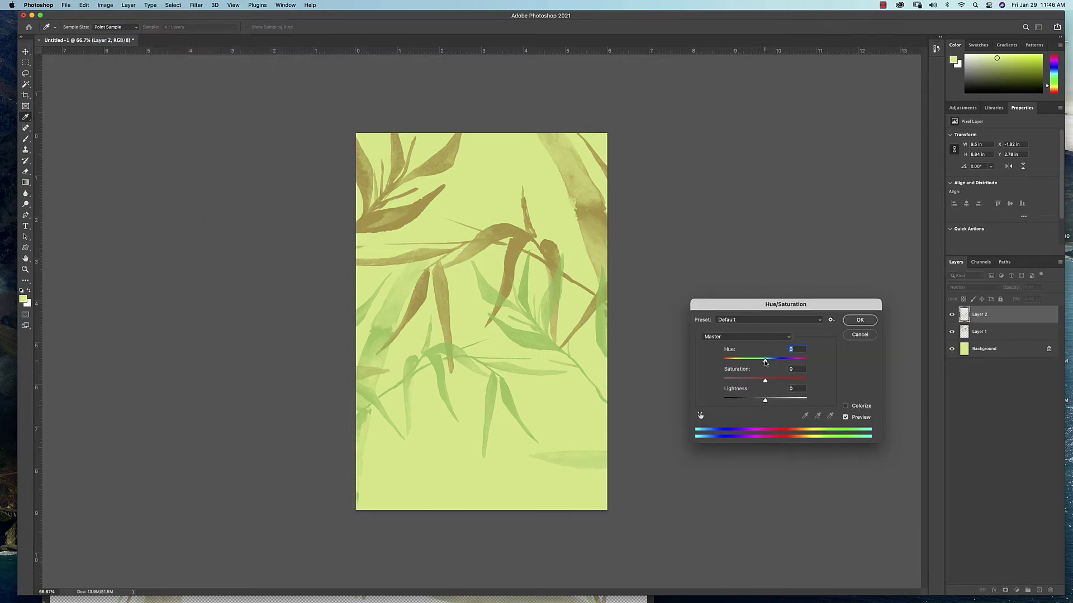
{"action": "mouse_move", "coordinate": [765, 362]}
{"action": "left_mouse_down"}
{"action": "mouse_move", "coordinate": [723, 362]}
{"action": "mouse_move", "coordinate": [785, 363]}
{"action": "mouse_move", "coordinate": [780, 382]}
{"action": "mouse_move", "coordinate": [812, 383]}
{"action": "mouse_move", "coordinate": [785, 382]}
{"action": "mouse_move", "coordinate": [782, 362]}
{"action": "left_mouse_up"}
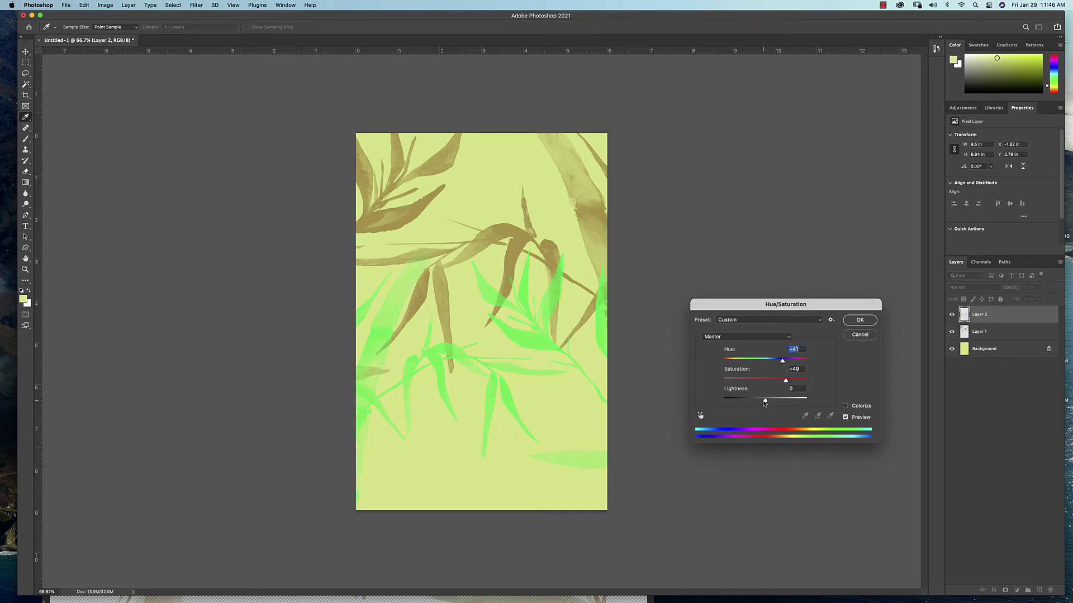
{"action": "left_click_drag", "start_coordinate": [763, 401], "coordinate": [829, 402]}
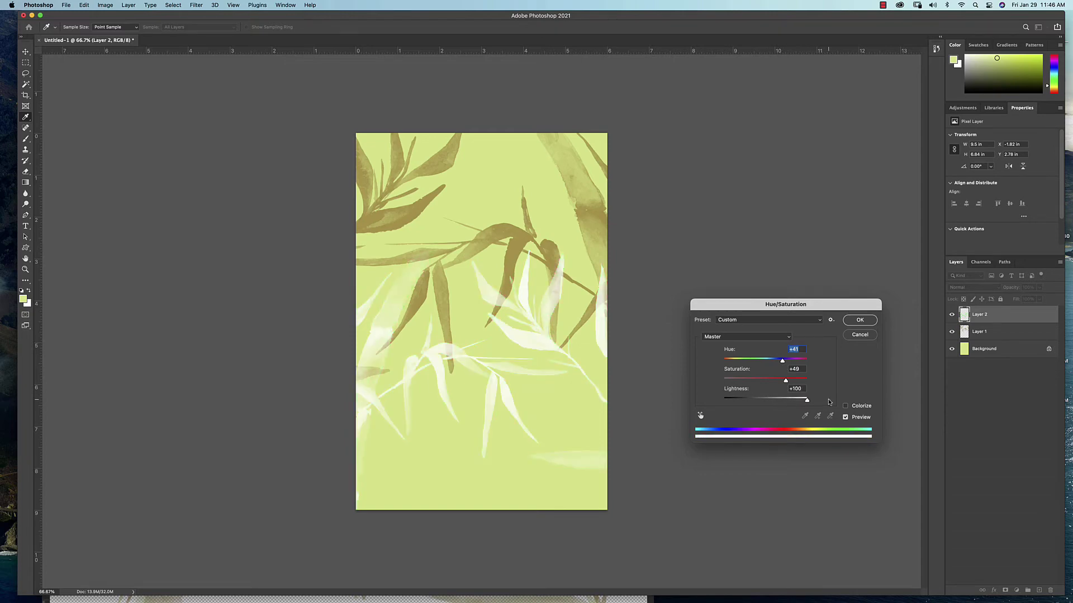
{"action": "left_click_drag", "start_coordinate": [824, 402], "coordinate": [762, 403]}
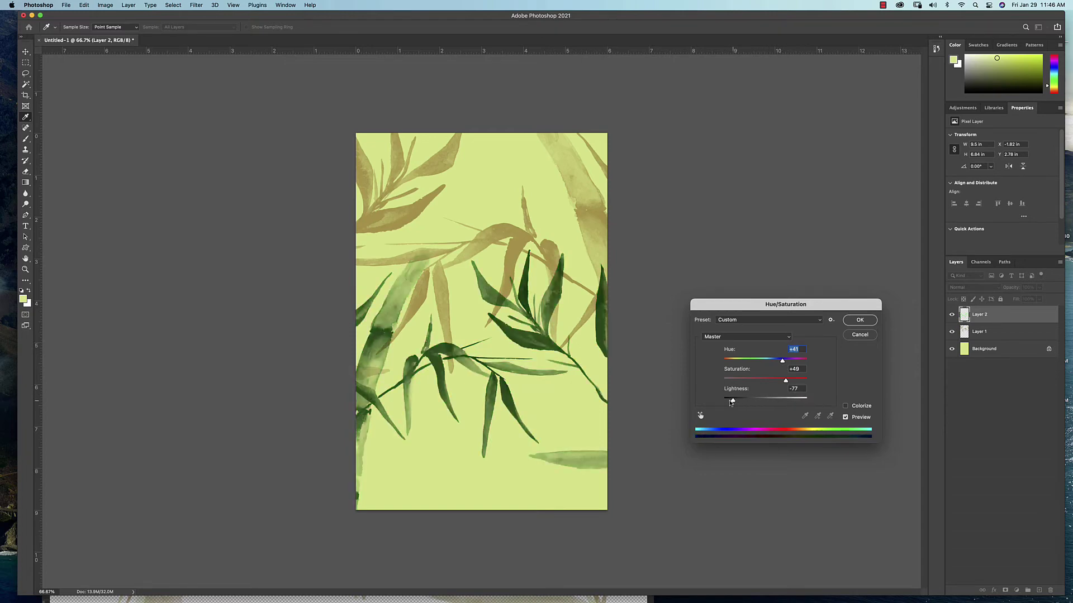
{"action": "left_click_drag", "start_coordinate": [729, 403], "coordinate": [759, 402]}
{"action": "left_click_drag", "start_coordinate": [782, 361], "coordinate": [793, 362]}
{"action": "left_click", "coordinate": [859, 320]}
Apply Hue/Saturation to Layer 1 (Hue +106, Saturation +36, Lightness −34) to deepen the green
{"action": "key", "text": "v"}
{"action": "left_click", "coordinate": [964, 335]}
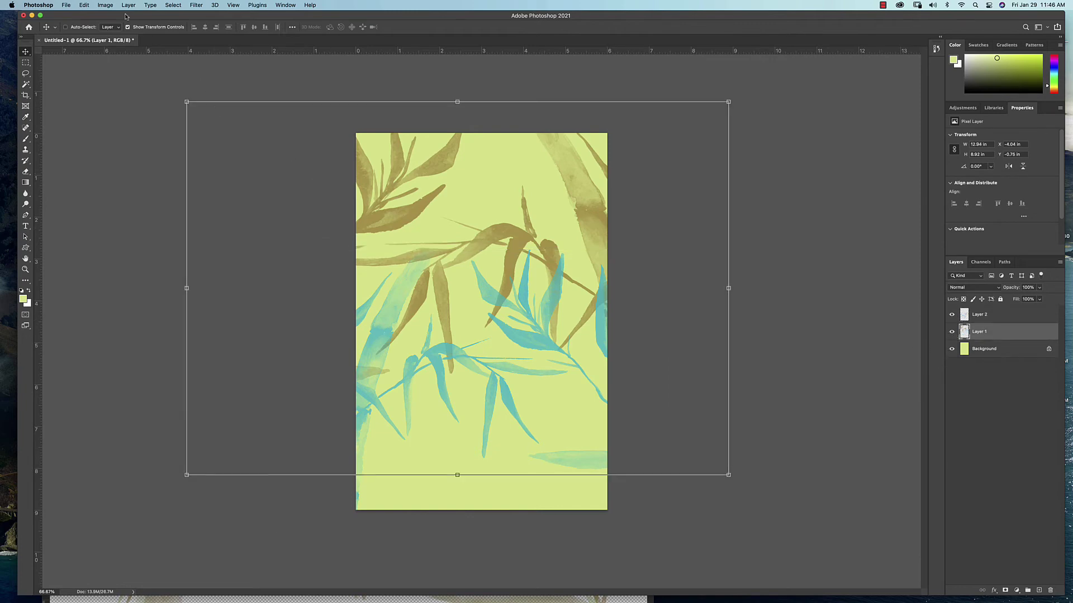
{"action": "left_click", "coordinate": [105, 6]}
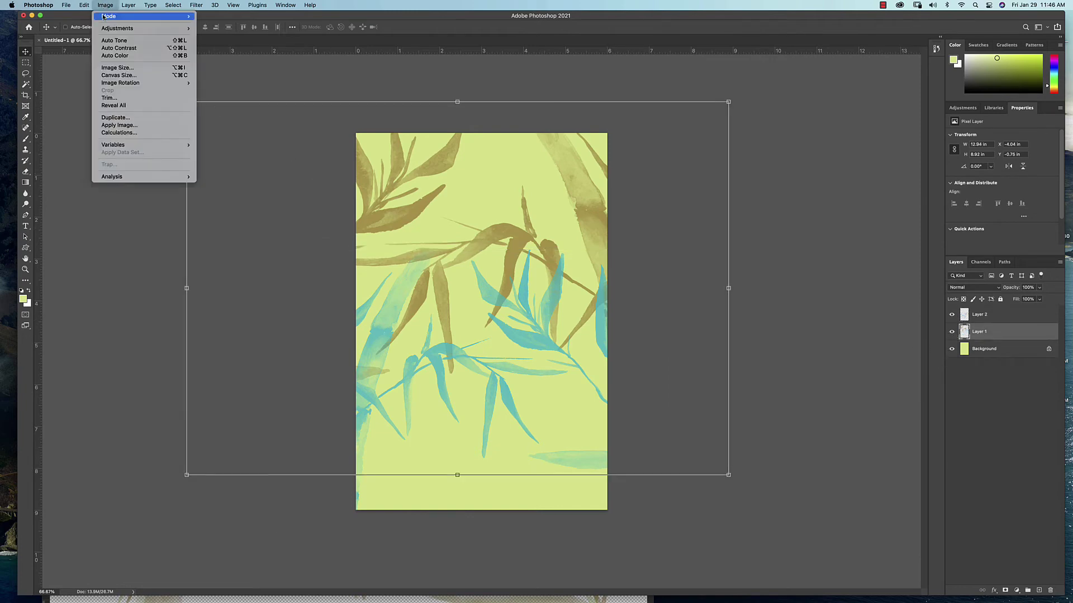
{"action": "mouse_move", "coordinate": [102, 30]}
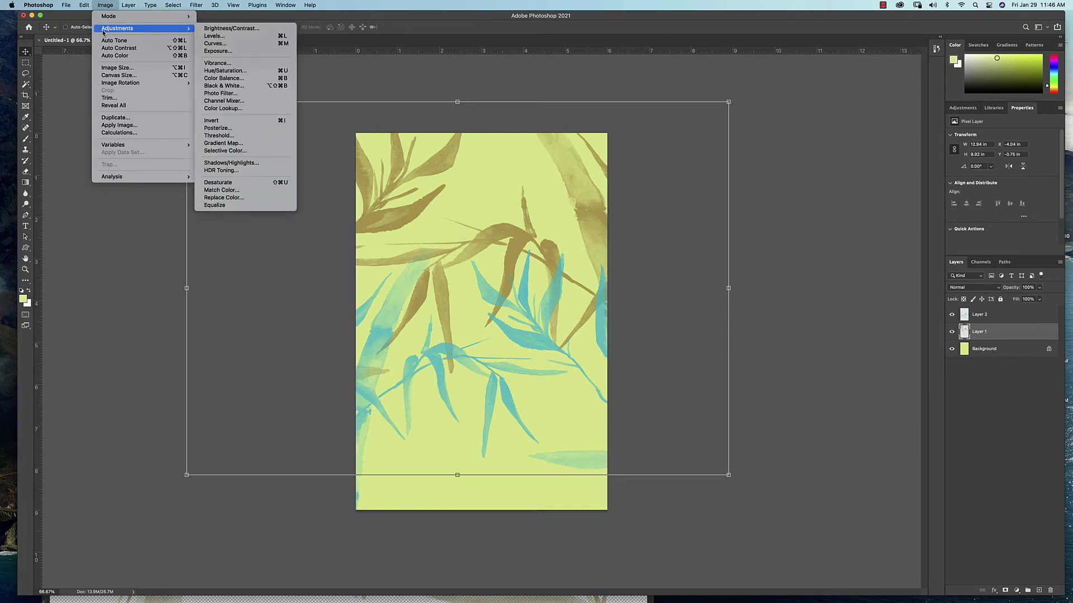
{"action": "left_click", "coordinate": [225, 71]}
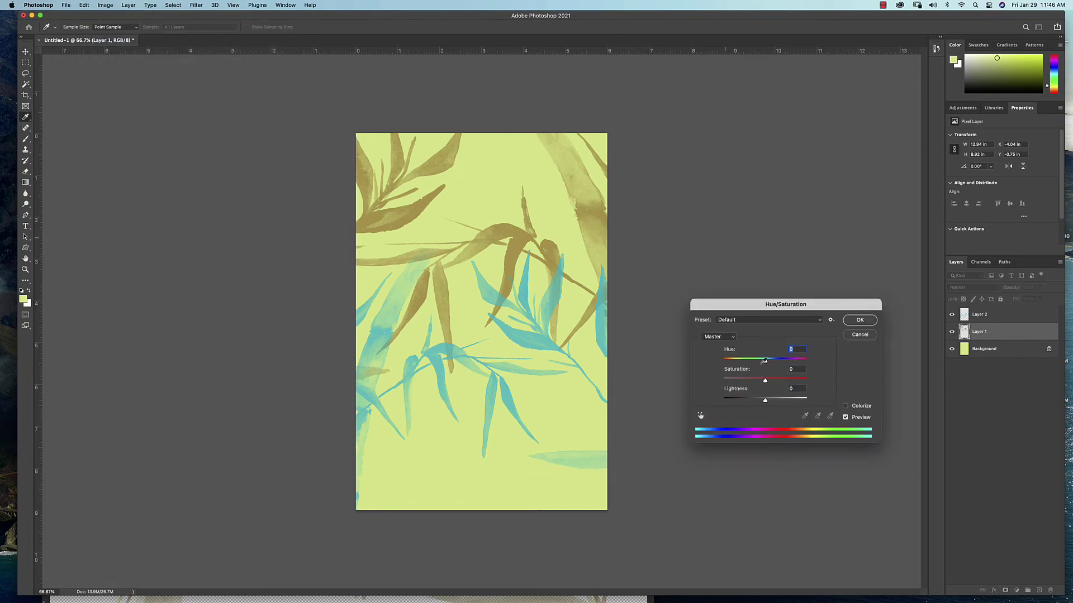
{"action": "left_click_drag", "start_coordinate": [765, 360], "coordinate": [751, 401]}
{"action": "left_click", "coordinate": [860, 321]}
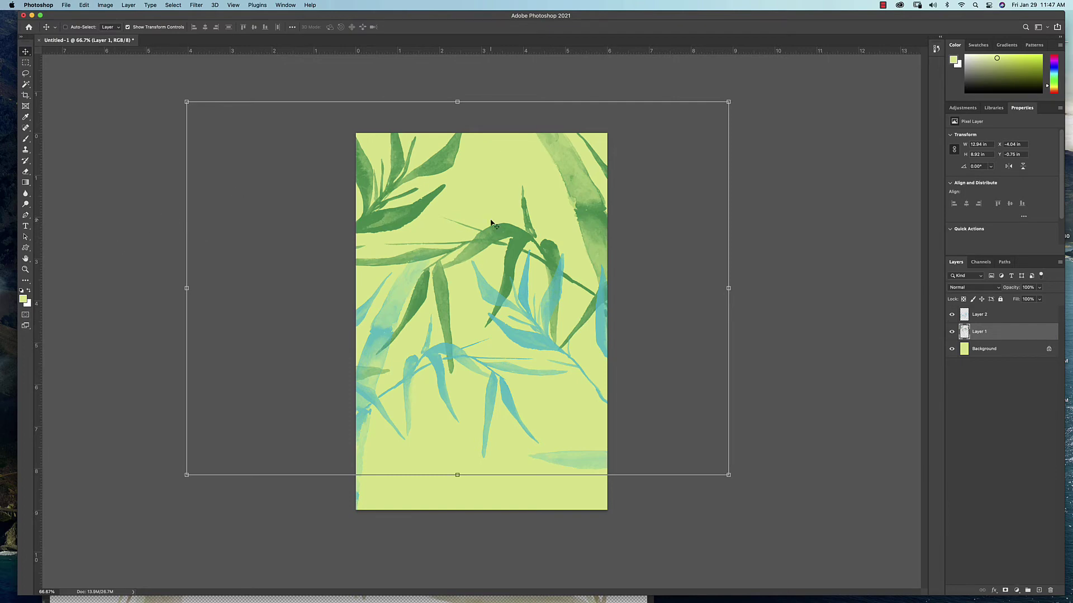
Shift Layer 1's bamboo right, then enlarge Layer 2's leaves to about 139% and move them up
{"action": "left_click_drag", "start_coordinate": [491, 217], "coordinate": [624, 290]}
{"action": "left_click", "coordinate": [964, 314]}
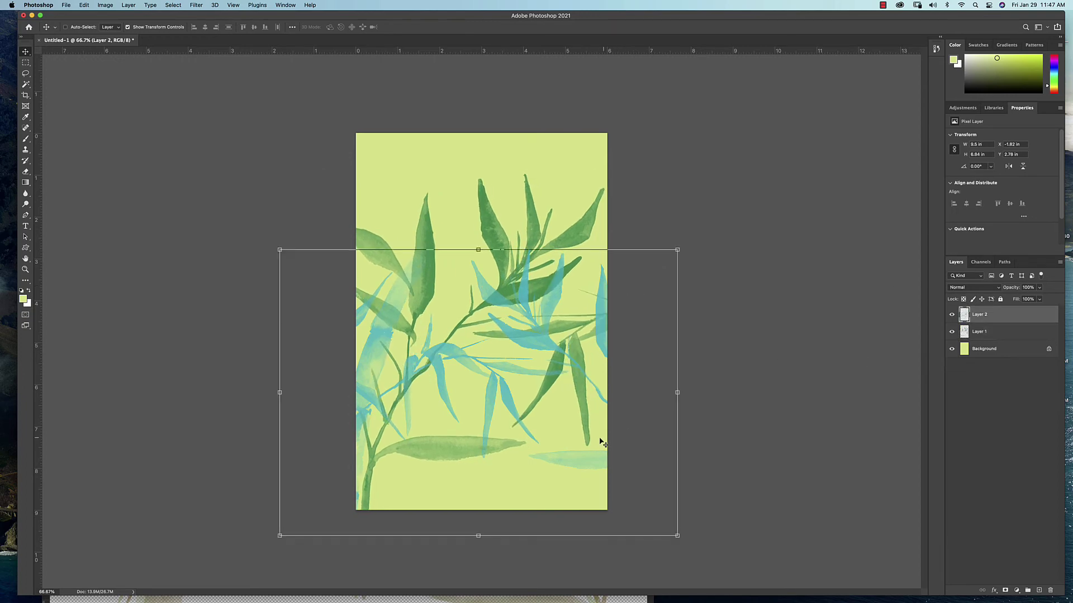
{"action": "left_click_drag", "start_coordinate": [279, 249], "coordinate": [133, 144]}
{"action": "left_click_drag", "start_coordinate": [477, 319], "coordinate": [469, 282]}
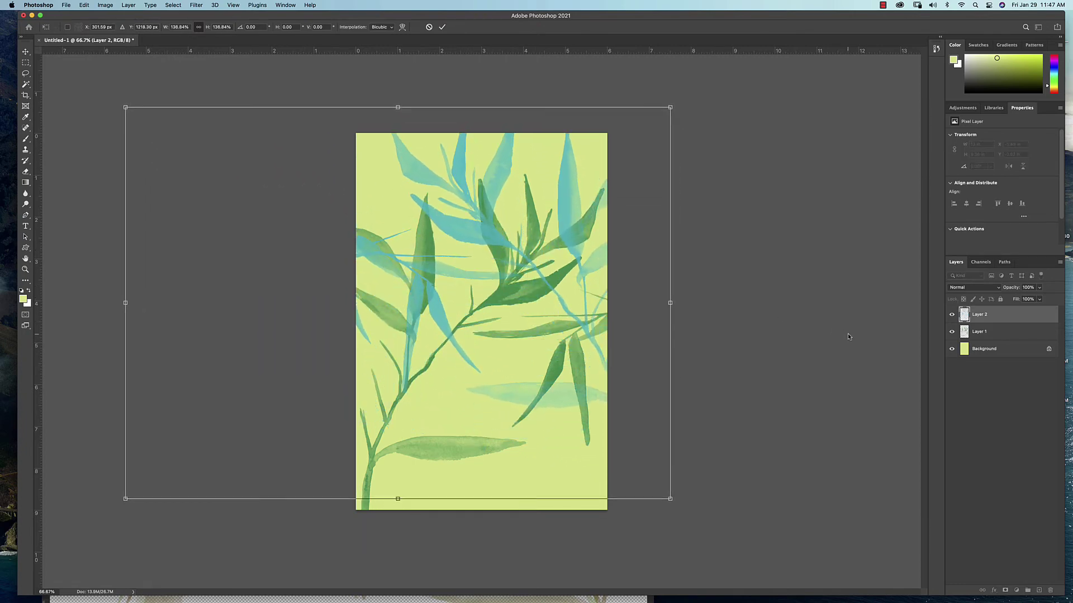
{"action": "left_click", "coordinate": [964, 334]}
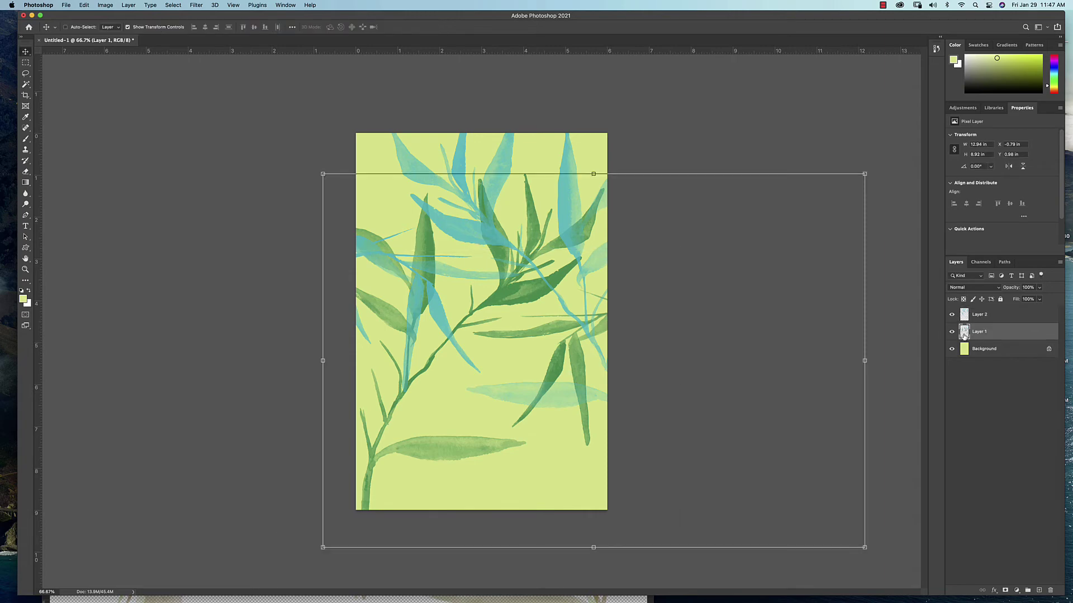
{"action": "left_click", "coordinate": [968, 318]}
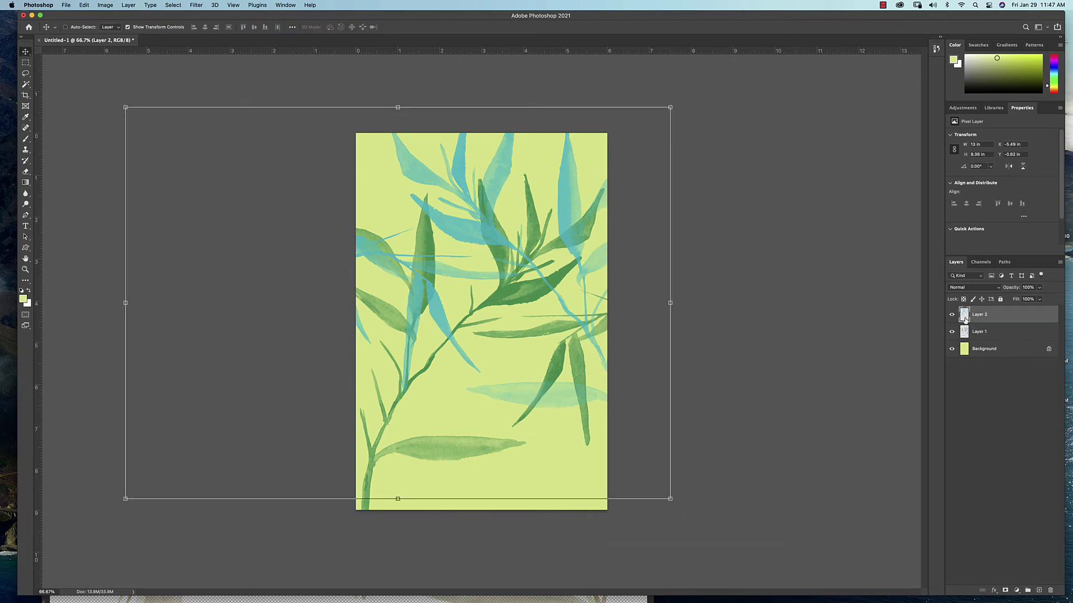
Set Layer 2's blend mode to Screen
{"action": "left_click", "coordinate": [963, 289]}
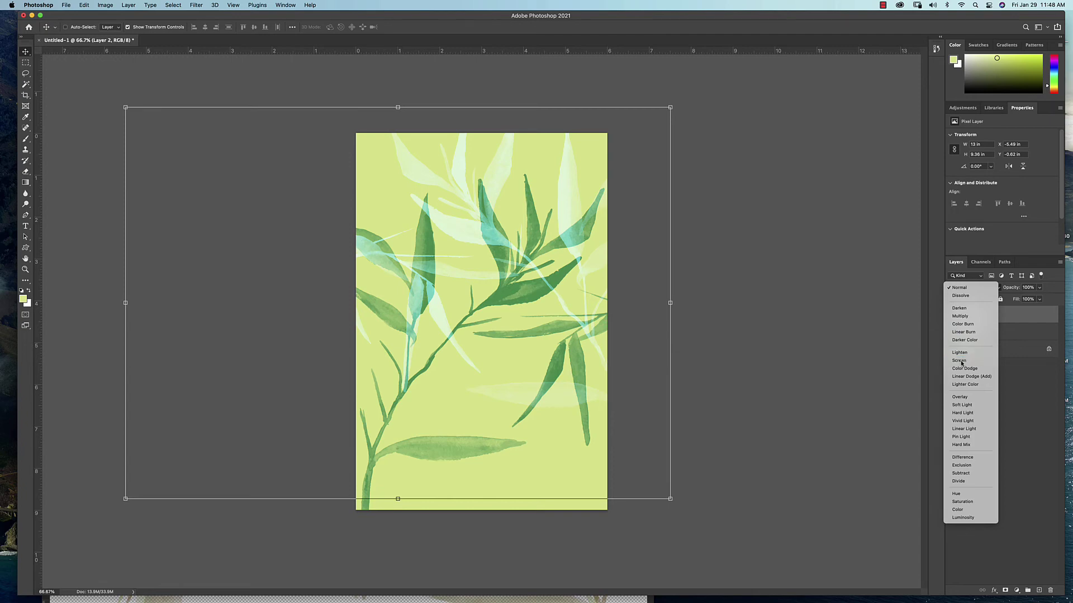
{"action": "left_click", "coordinate": [959, 361]}
{"action": "left_click", "coordinate": [967, 333]}
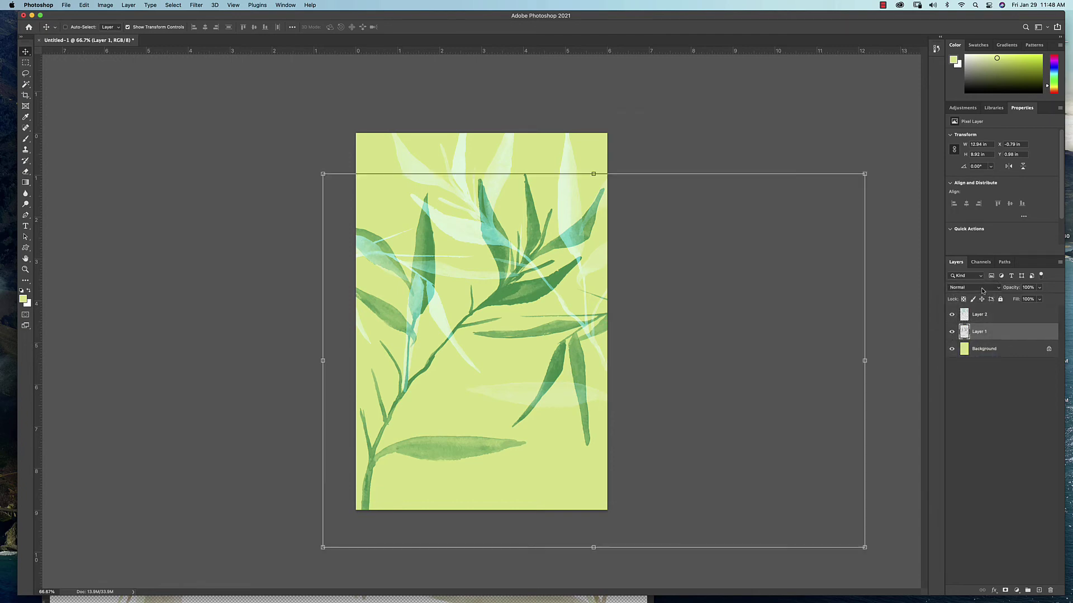
{"action": "left_click", "coordinate": [982, 288]}
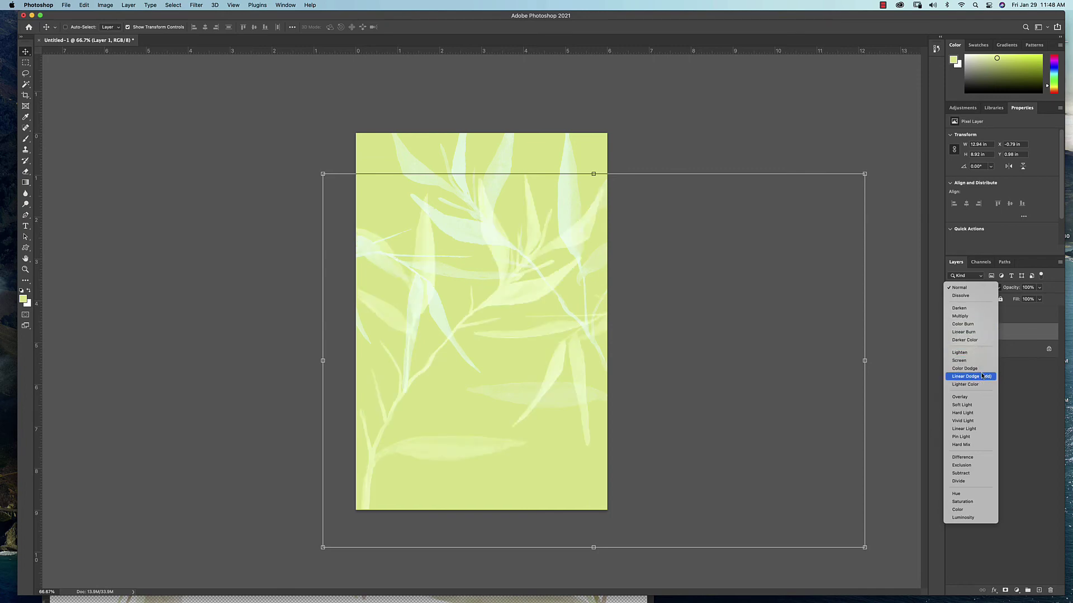
Set Layer 1 to Hard Light blending at 48% opacity
{"action": "left_click", "coordinate": [973, 413]}
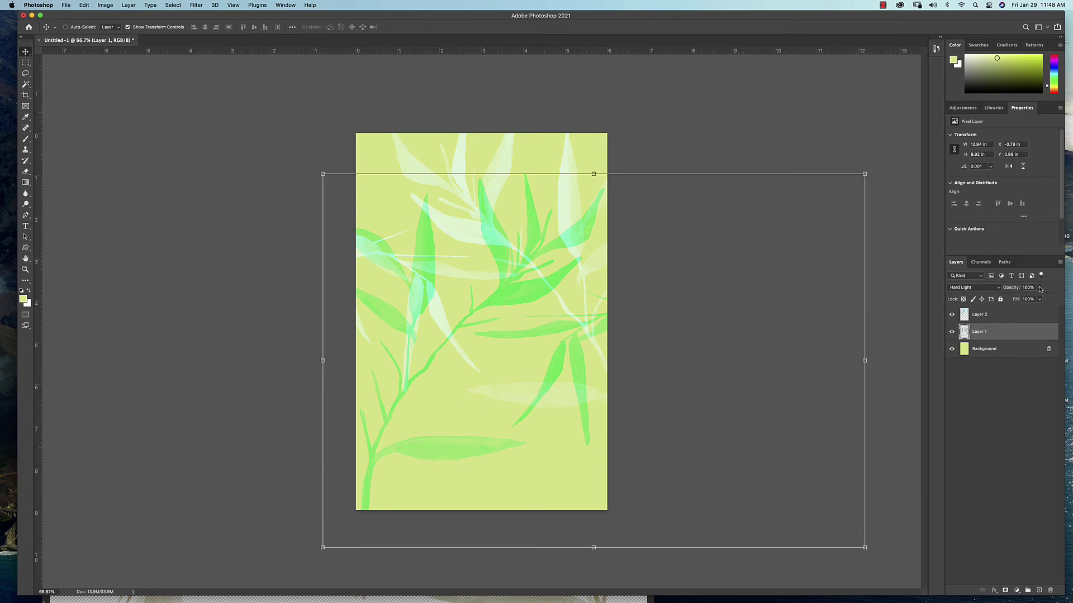
{"action": "left_click", "coordinate": [1040, 289]}
{"action": "left_click_drag", "start_coordinate": [1040, 299], "coordinate": [1018, 300]}
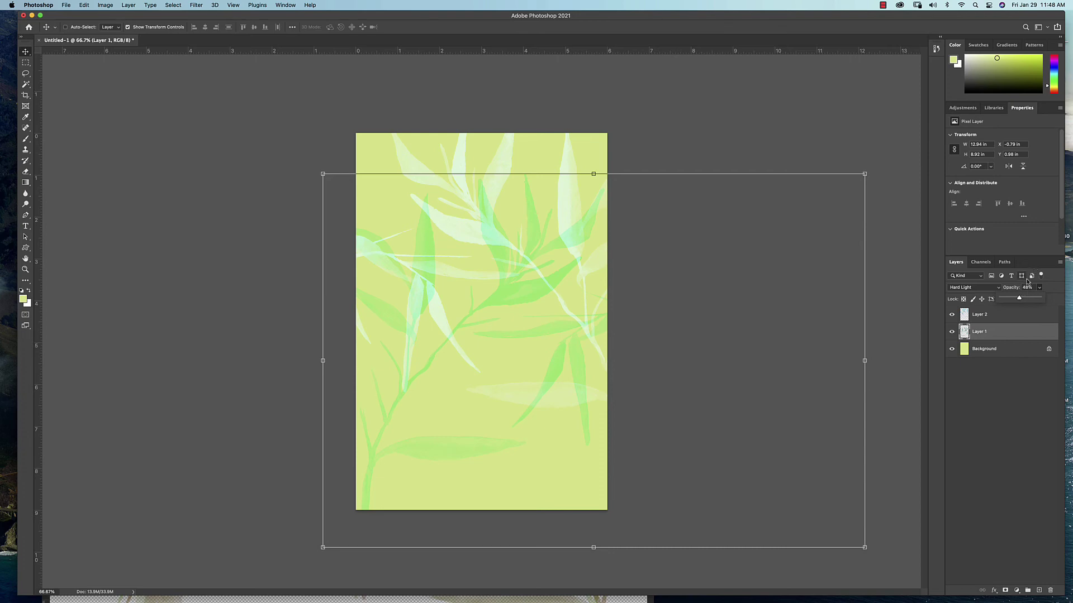
Move Layer 2's leaves down and Layer 1's leaves up and to the left
{"action": "left_click", "coordinate": [965, 316]}
{"action": "left_click_drag", "start_coordinate": [514, 264], "coordinate": [532, 327]}
{"action": "left_click", "coordinate": [442, 339], "text": "super"}
{"action": "left_click_drag", "start_coordinate": [442, 339], "coordinate": [427, 302]}
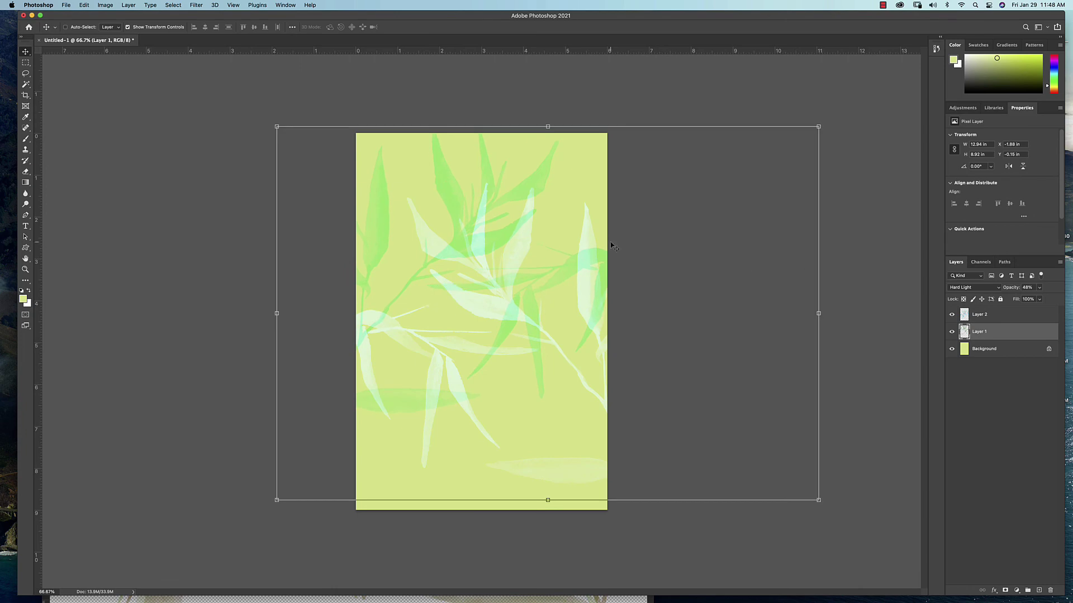
Save the document as Pattern.psd in Photoshop format in the PSD folder
{"action": "left_click", "coordinate": [66, 6]}
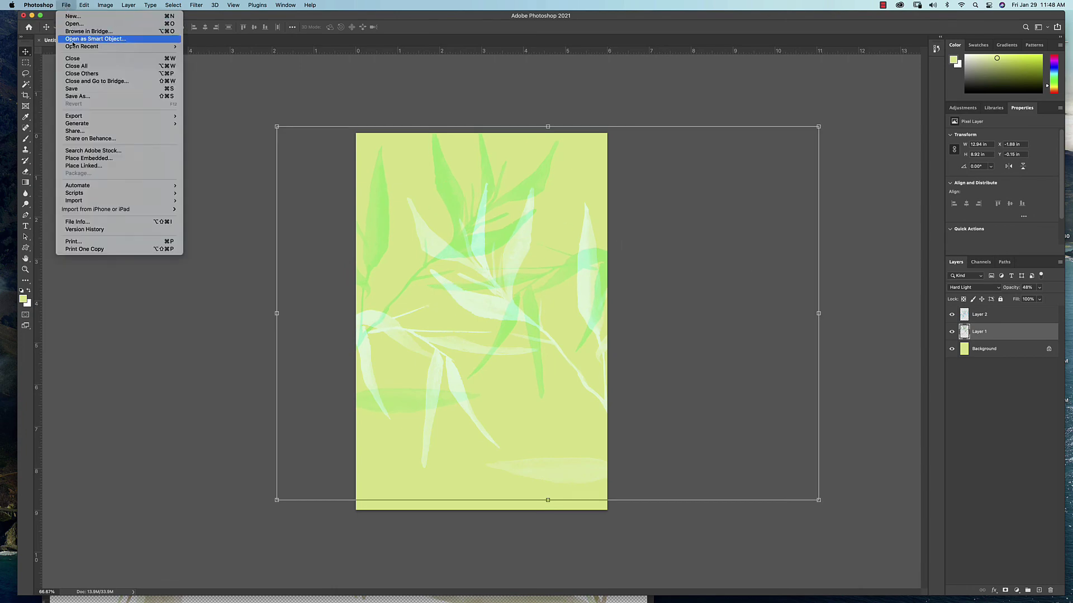
{"action": "left_click", "coordinate": [78, 96]}
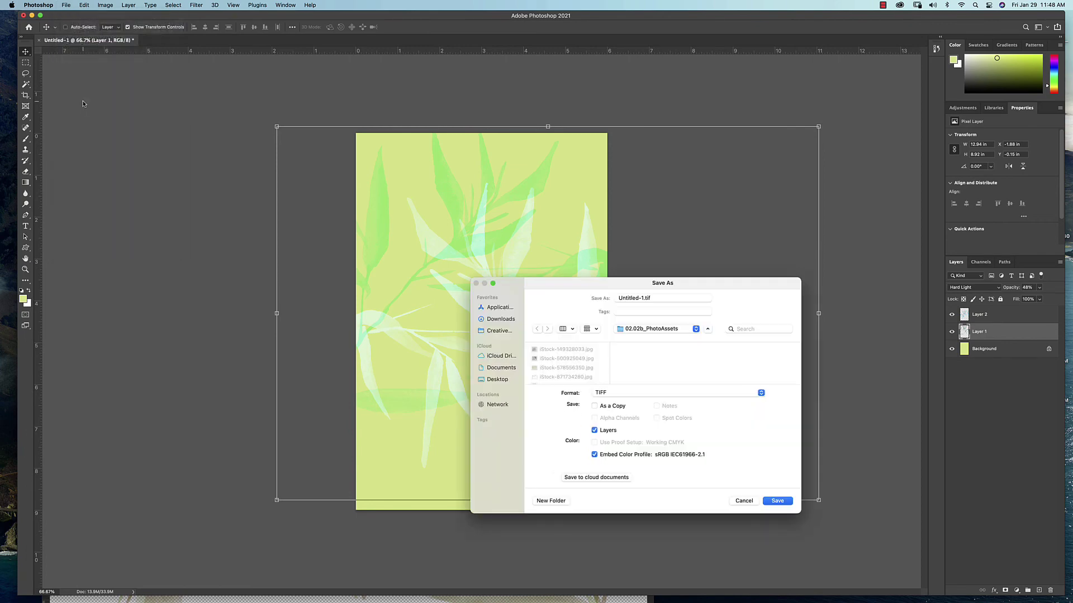
{"action": "left_click", "coordinate": [647, 394]}
{"action": "left_click", "coordinate": [640, 220]}
{"action": "left_click", "coordinate": [660, 329]}
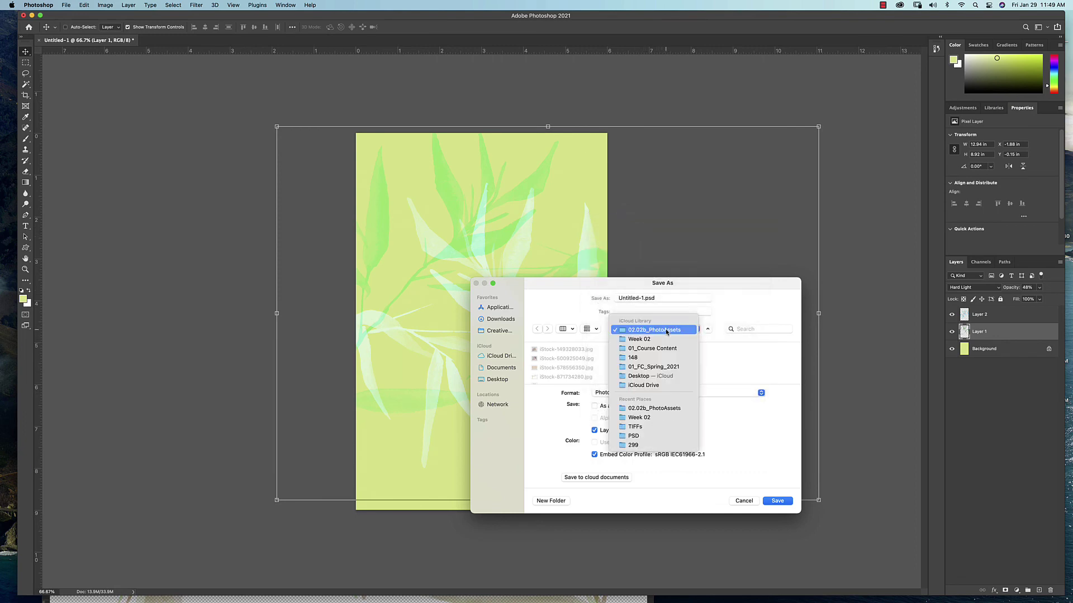
{"action": "left_click", "coordinate": [655, 437]}
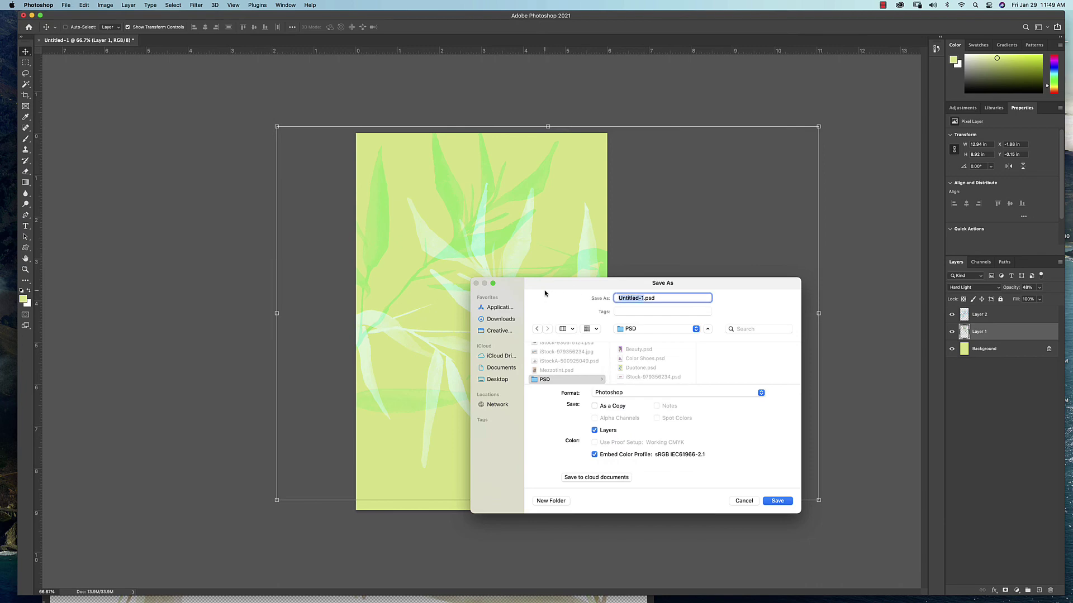
{"action": "type", "text": "Pattern"}
{"action": "left_click", "coordinate": [775, 502]}
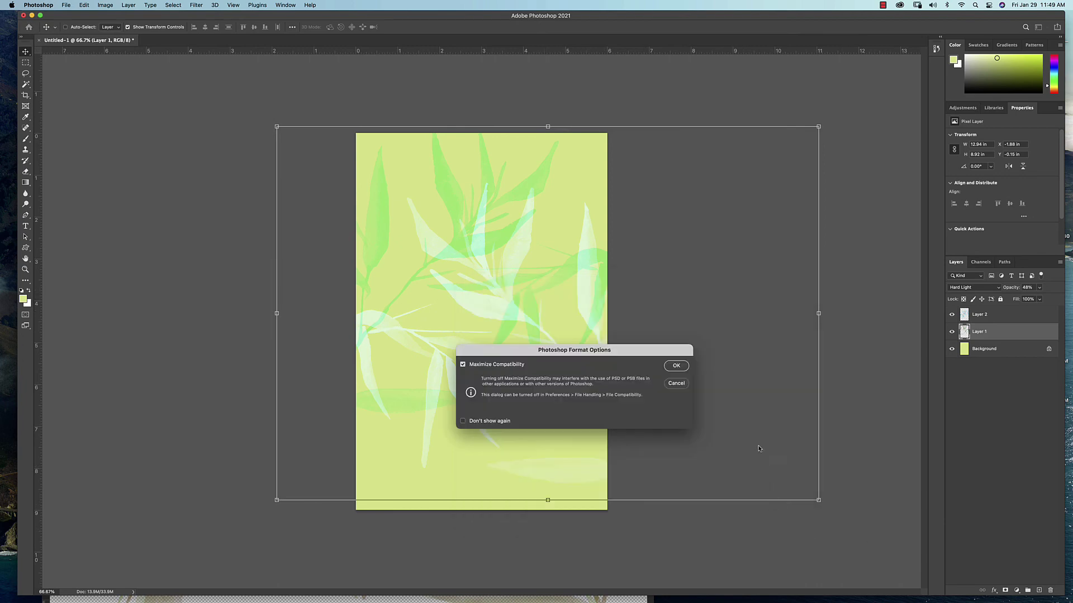
{"action": "left_click", "coordinate": [676, 366]}
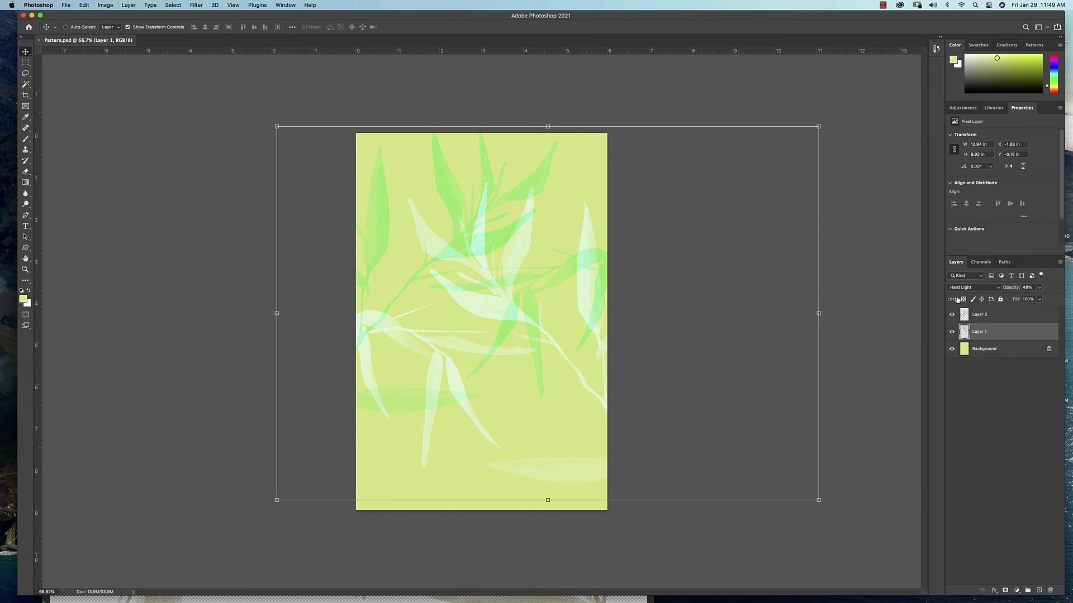
Flatten all layers into a single Background layer
{"action": "left_click", "coordinate": [965, 352]}
{"action": "left_click", "coordinate": [1060, 264]}
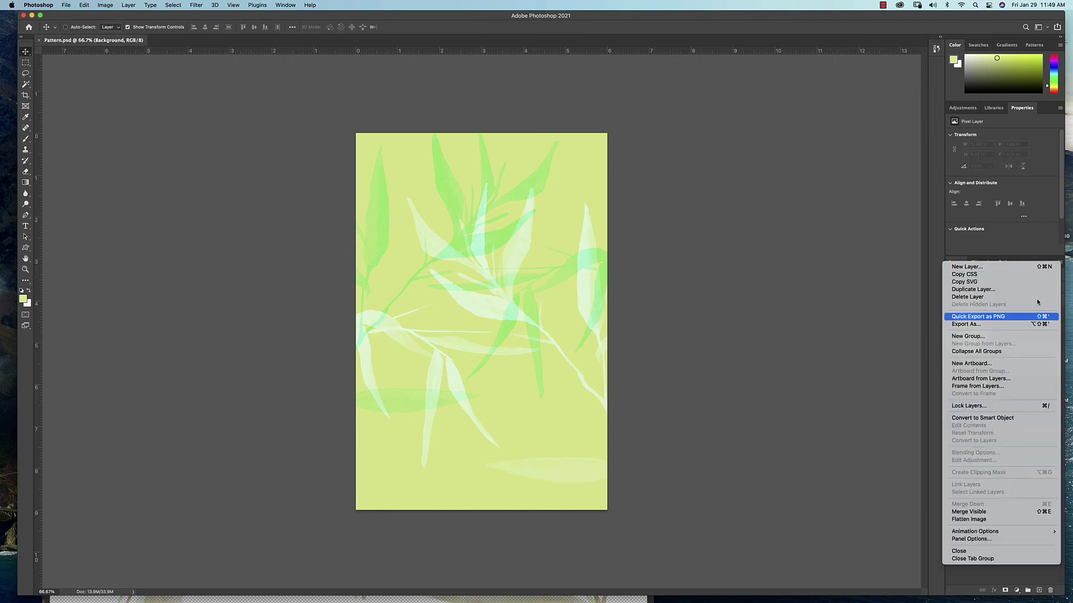
{"action": "left_click", "coordinate": [987, 524]}
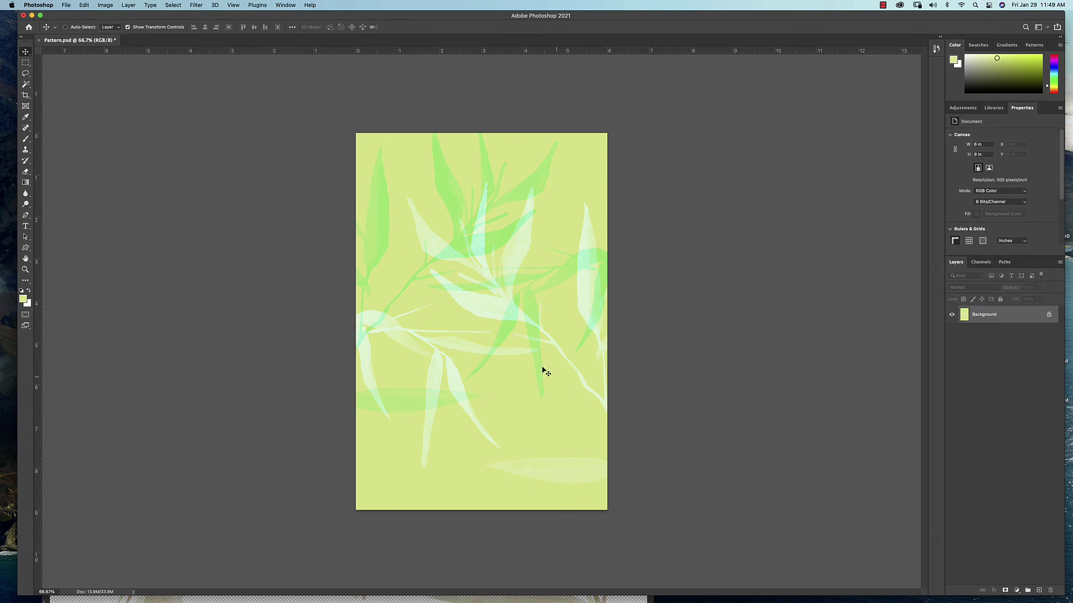
Convert the image to CMYK Color mode, confirming the warning
{"action": "left_click", "coordinate": [105, 5]}
{"action": "mouse_move", "coordinate": [106, 16]}
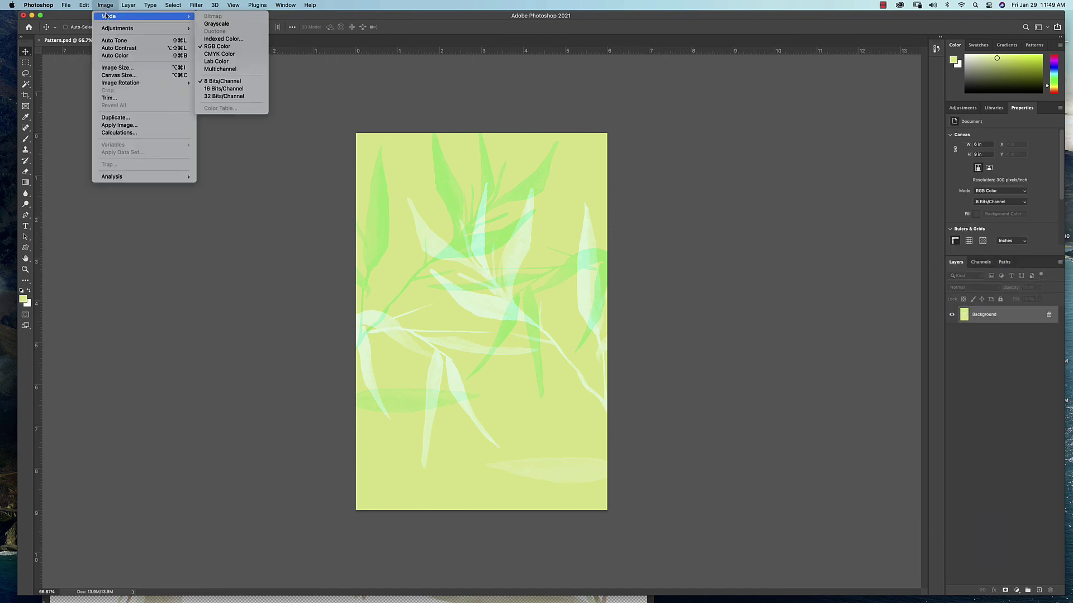
{"action": "left_click", "coordinate": [236, 54]}
{"action": "left_click", "coordinate": [537, 226]}
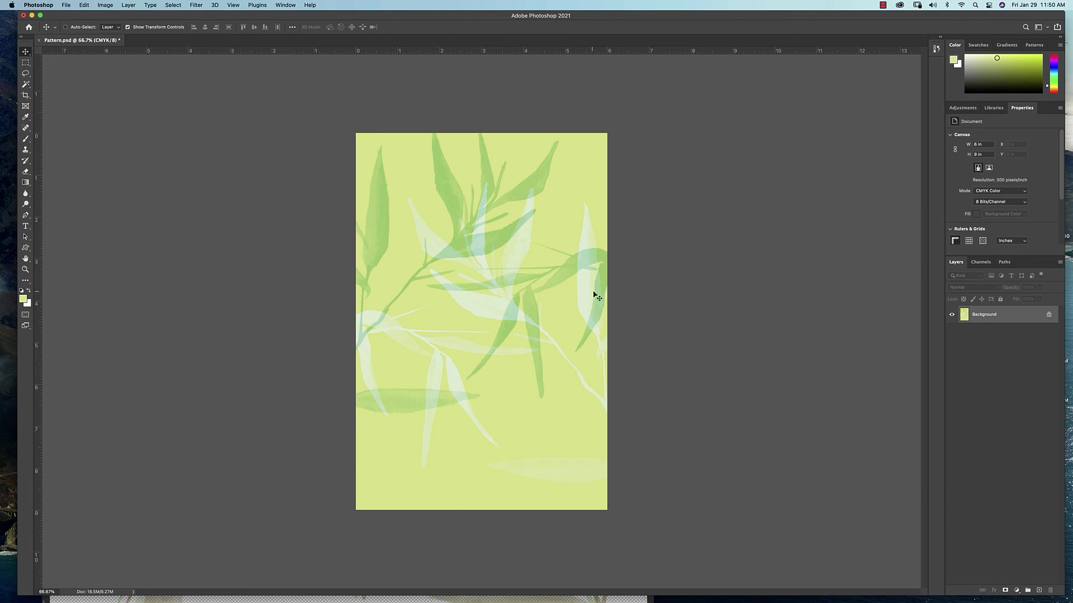
Save the pattern as Pattern.tif in the TIFFs folder, keeping the default TIFF options with no compression
{"action": "left_click", "coordinate": [61, 3]}
{"action": "left_click", "coordinate": [100, 97]}
{"action": "left_click", "coordinate": [644, 328]}
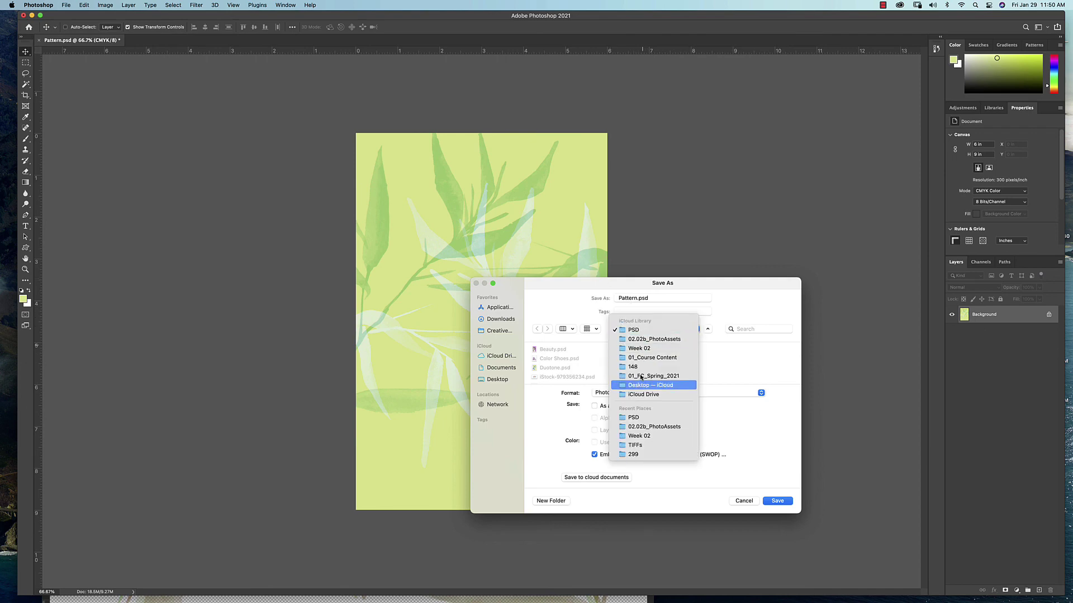
{"action": "left_click", "coordinate": [635, 446]}
{"action": "left_click", "coordinate": [636, 395]}
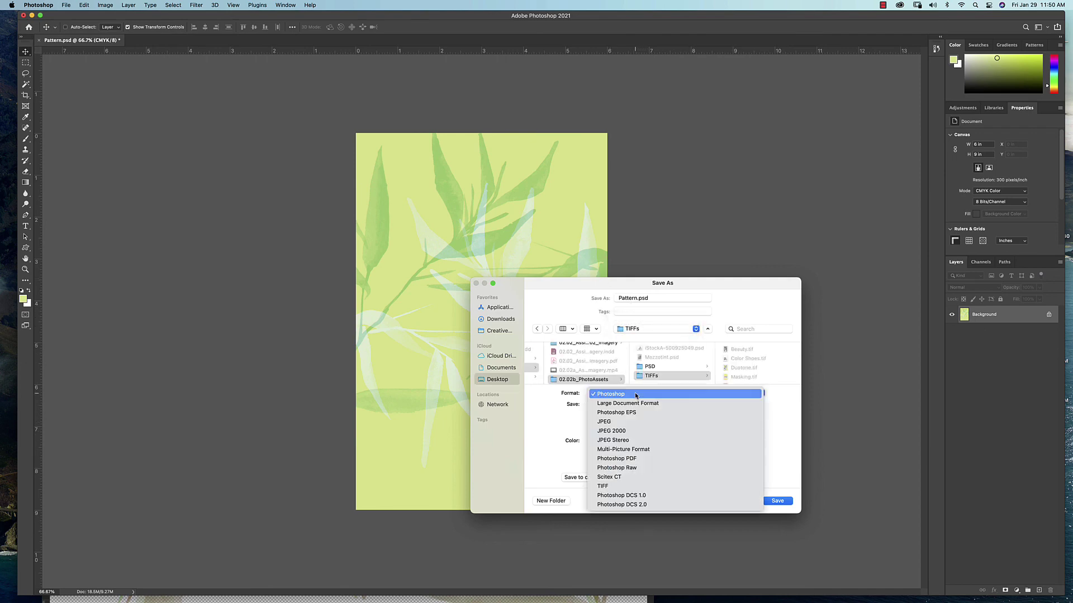
{"action": "left_click", "coordinate": [630, 486]}
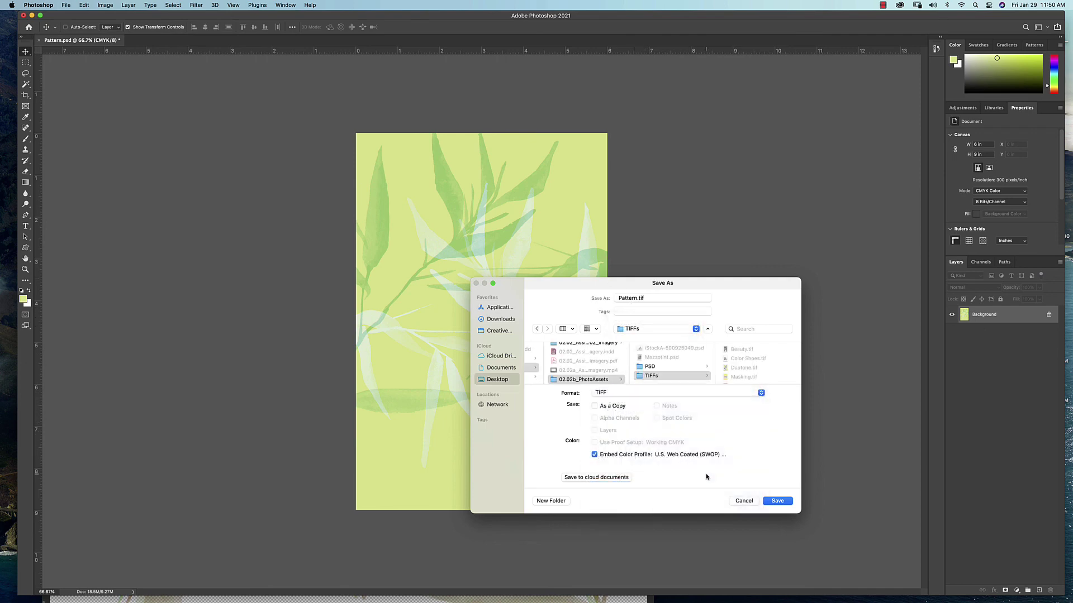
{"action": "left_click", "coordinate": [777, 502]}
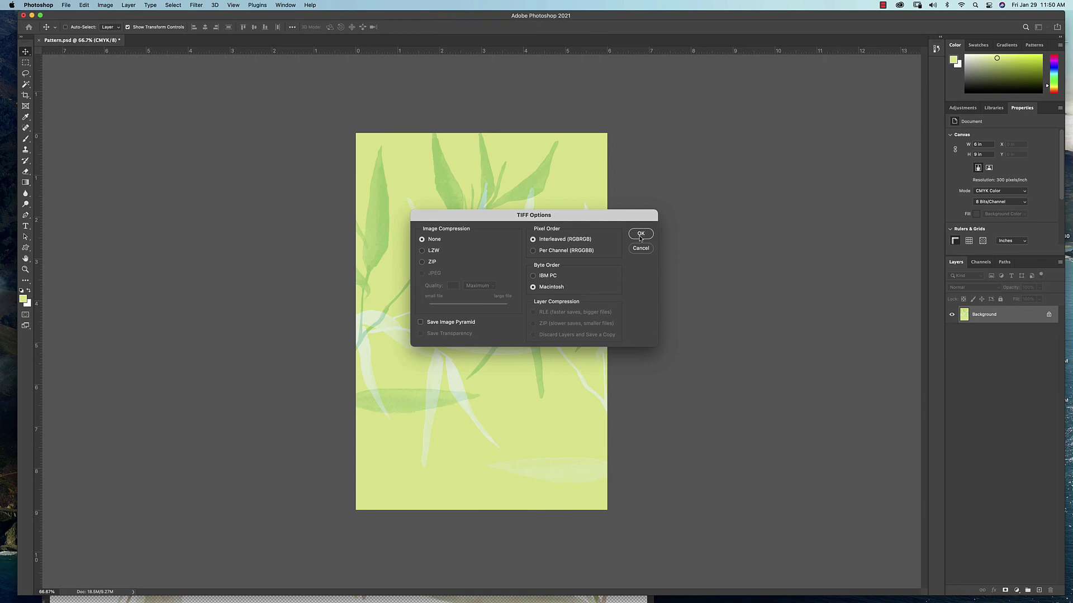
{"action": "left_click", "coordinate": [641, 235]}
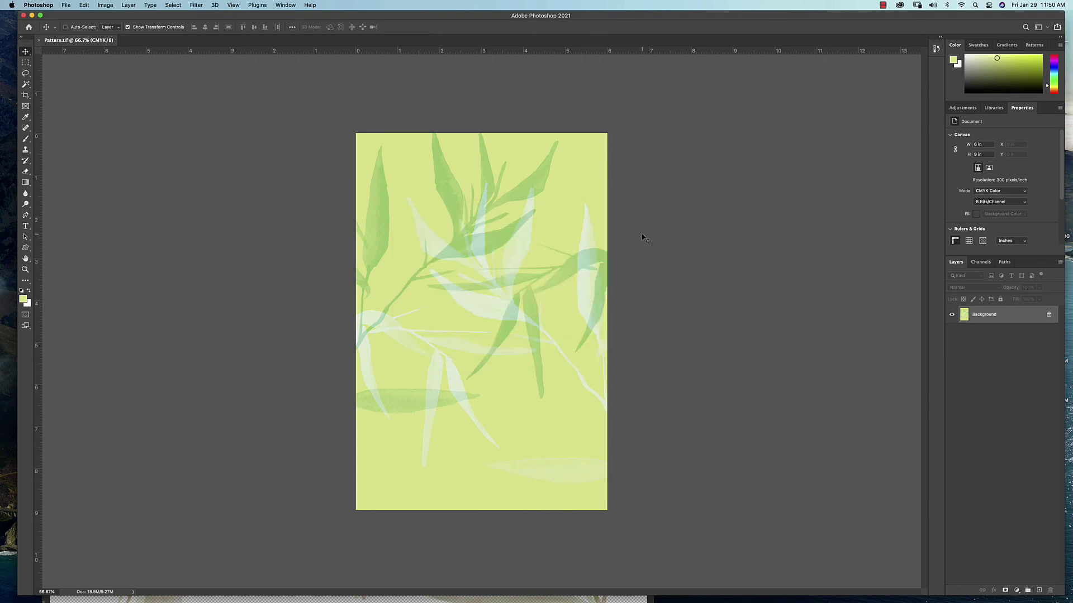